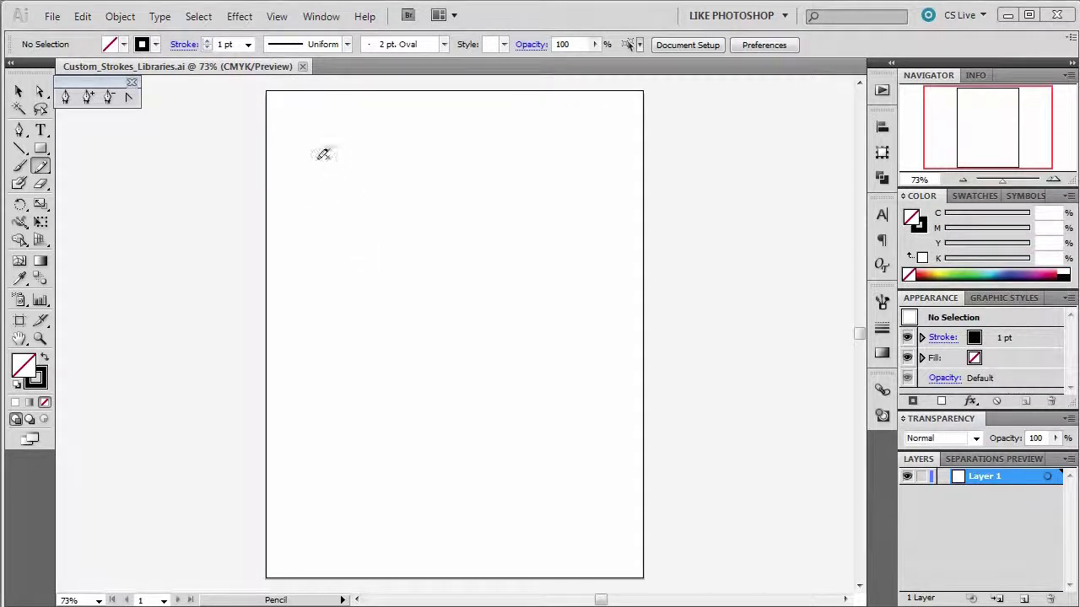
# - Pencil the looping J, then the wavy 'im' stroke and the dot over the i
pyautogui.moveTo(269, 310); pyautogui.dragTo(377, 253)
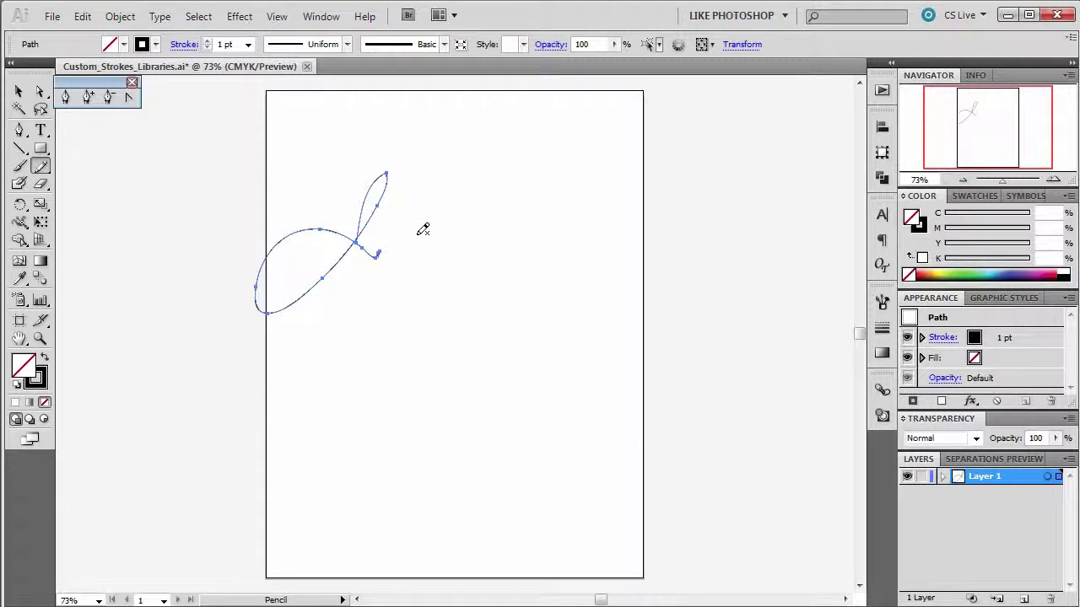
pyautogui.moveTo(403, 246); pyautogui.dragTo(520, 226)
pyautogui.click(425, 202)
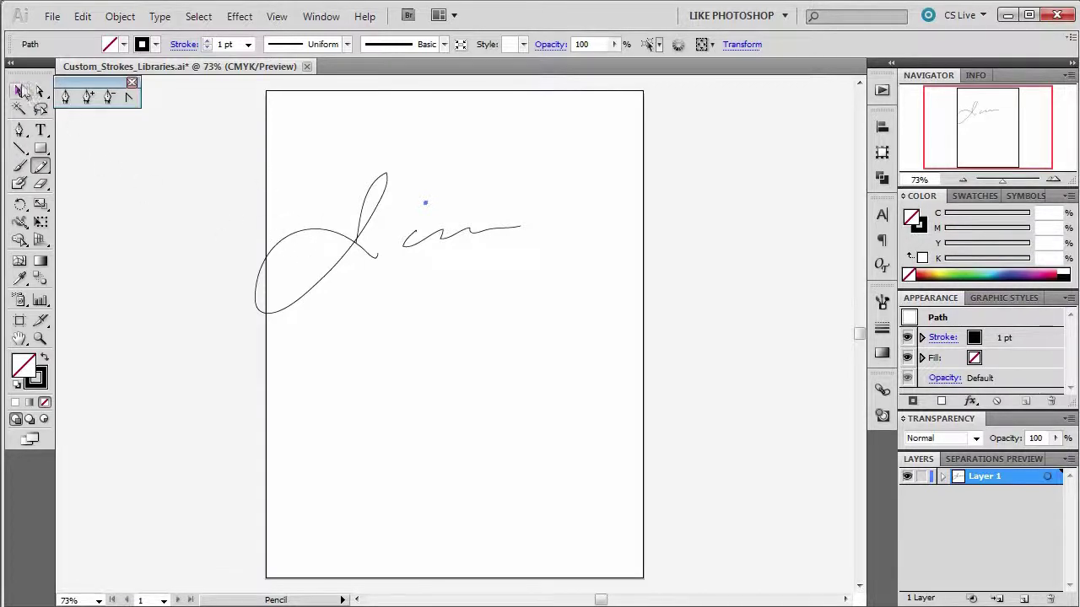
pyautogui.click(20, 223)
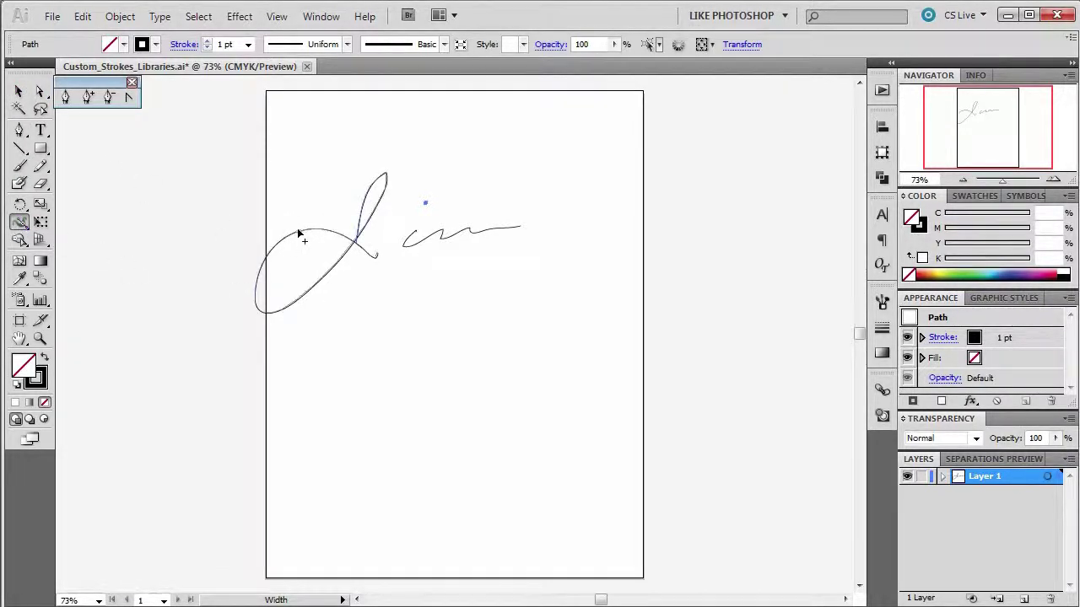
pyautogui.moveTo(293, 239); pyautogui.dragTo(292, 236)
pyautogui.hotkey('ctrl', 'z')
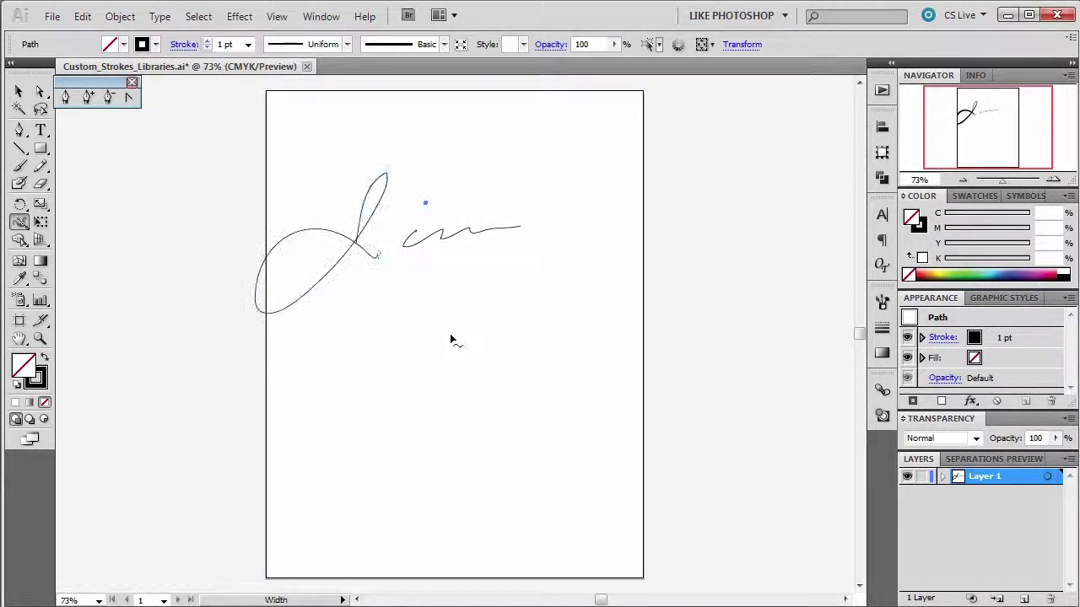
pyautogui.click(347, 44)
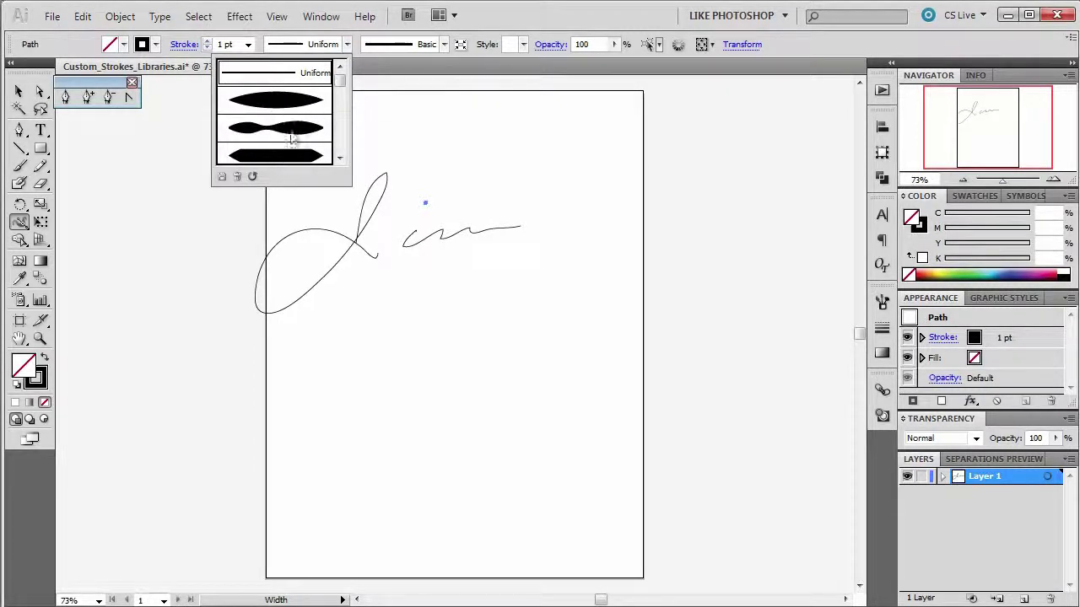
pyautogui.click(491, 25)
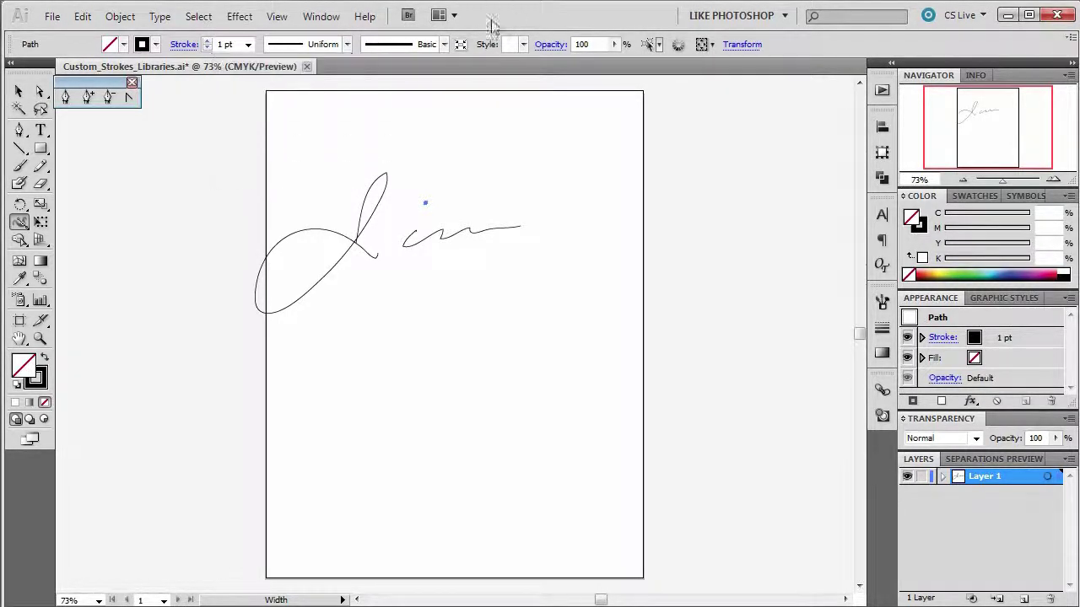
pyautogui.click(444, 45)
pyautogui.moveTo(446, 95)
pyautogui.mouseDown()
pyautogui.moveTo(444, 118)
pyautogui.moveTo(442, 81)
pyautogui.moveTo(447, 101)
pyautogui.mouseUp()
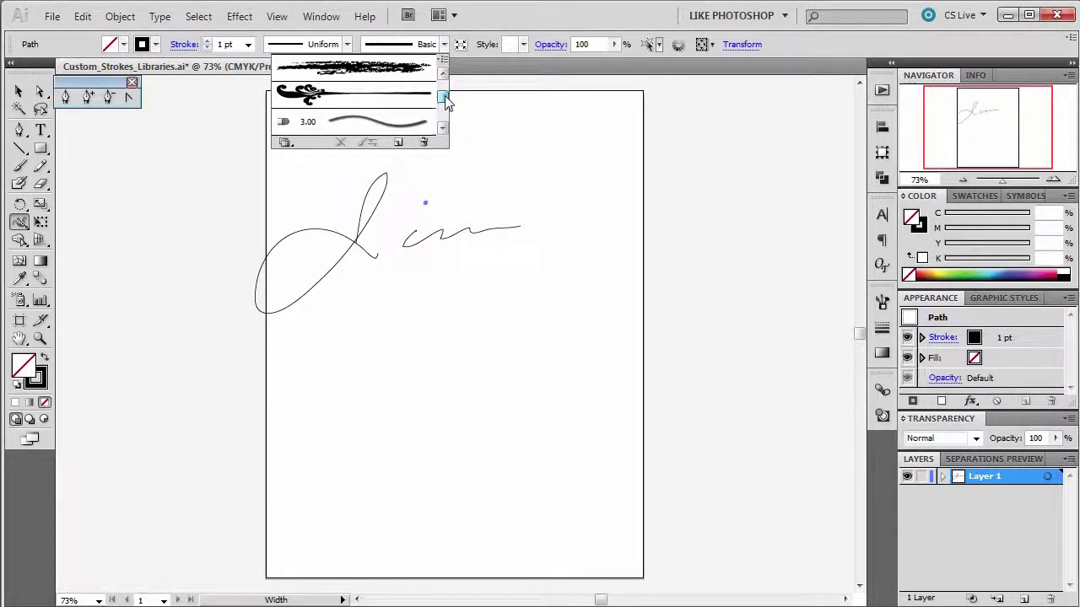
pyautogui.scroll(1, 444, 95)
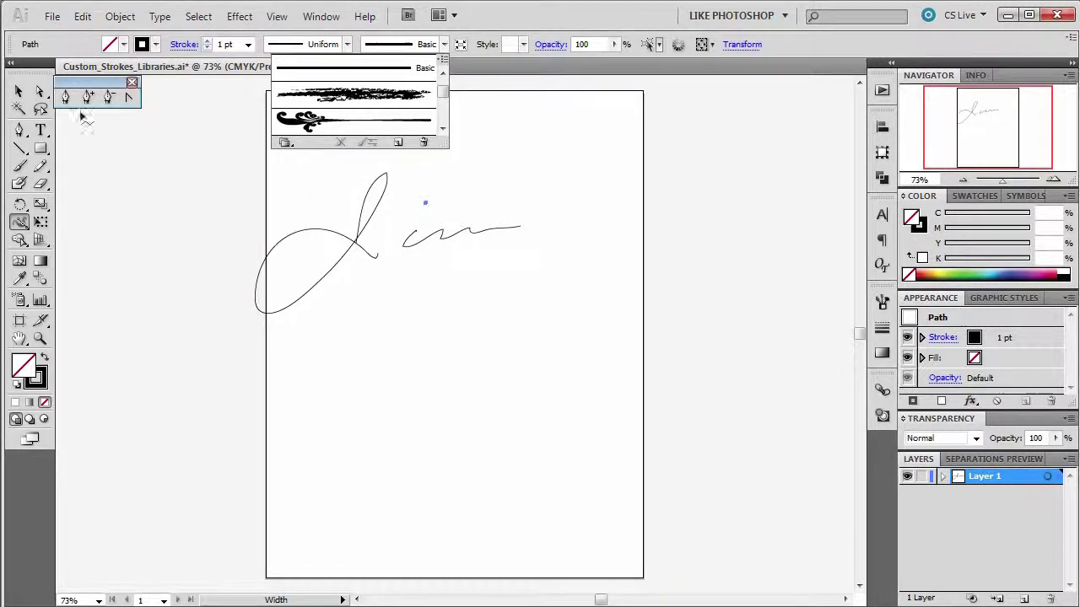
pyautogui.press('Escape')
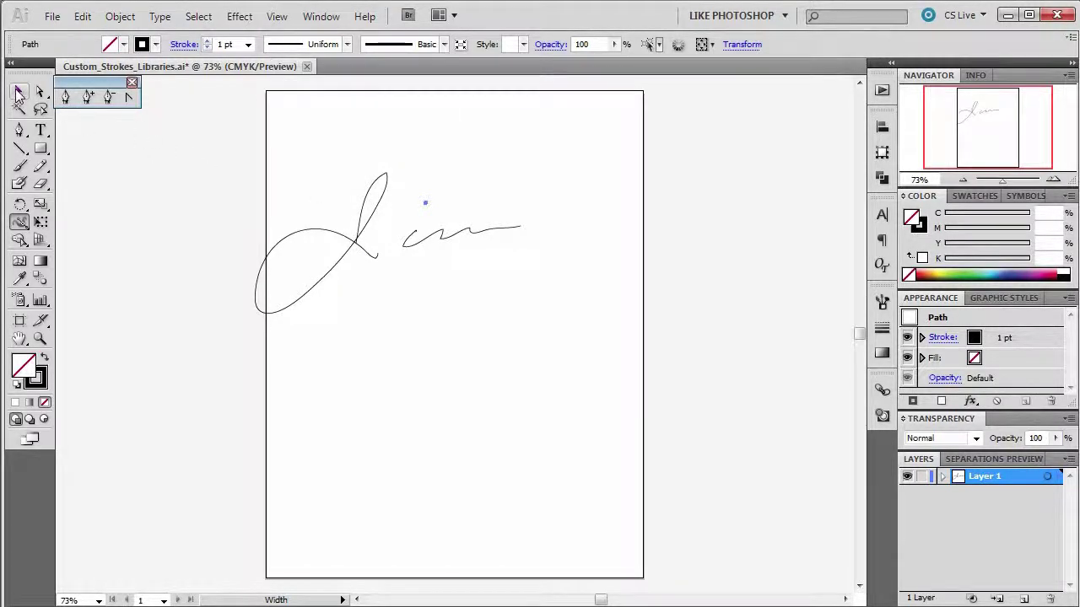
pyautogui.click(19, 91)
# - Apply the Chalk - Scribble brush to the J stroke and deselect to preview it
pyautogui.click(365, 214)
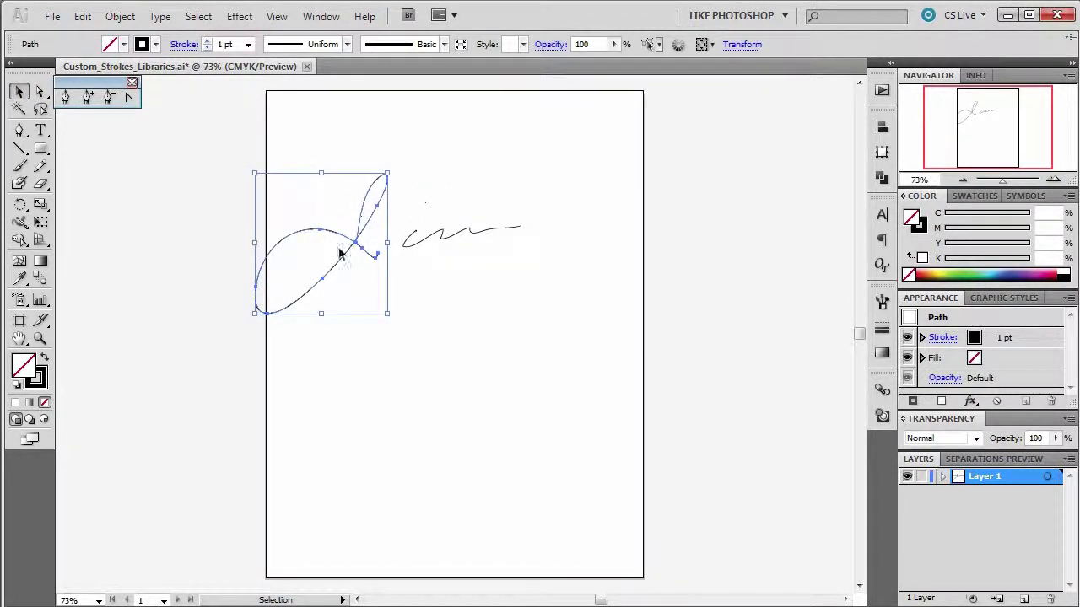
pyautogui.click(444, 46)
pyautogui.click(375, 126)
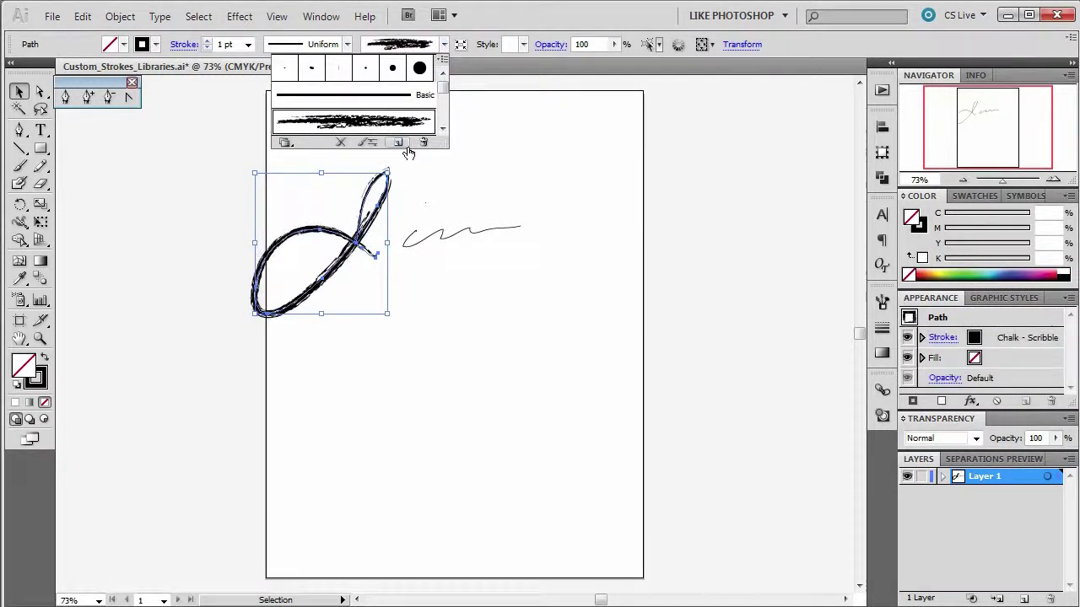
pyautogui.press('Escape')
pyautogui.click(490, 149)
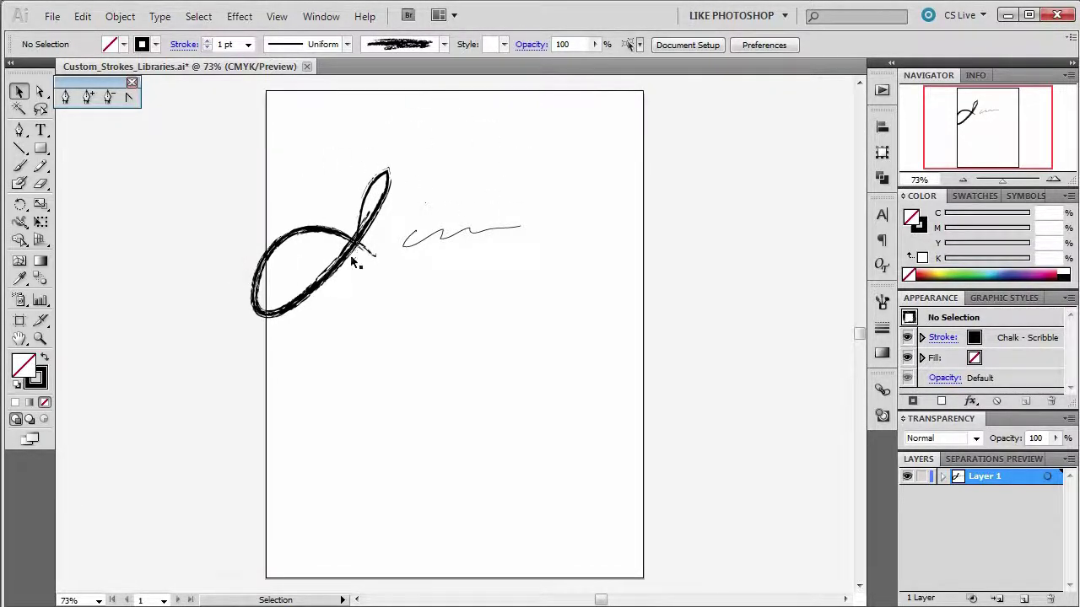
pyautogui.click(353, 261)
# - Swap the J's brush to Floral Stem and deselect to view the leafy ornament
pyautogui.click(443, 44)
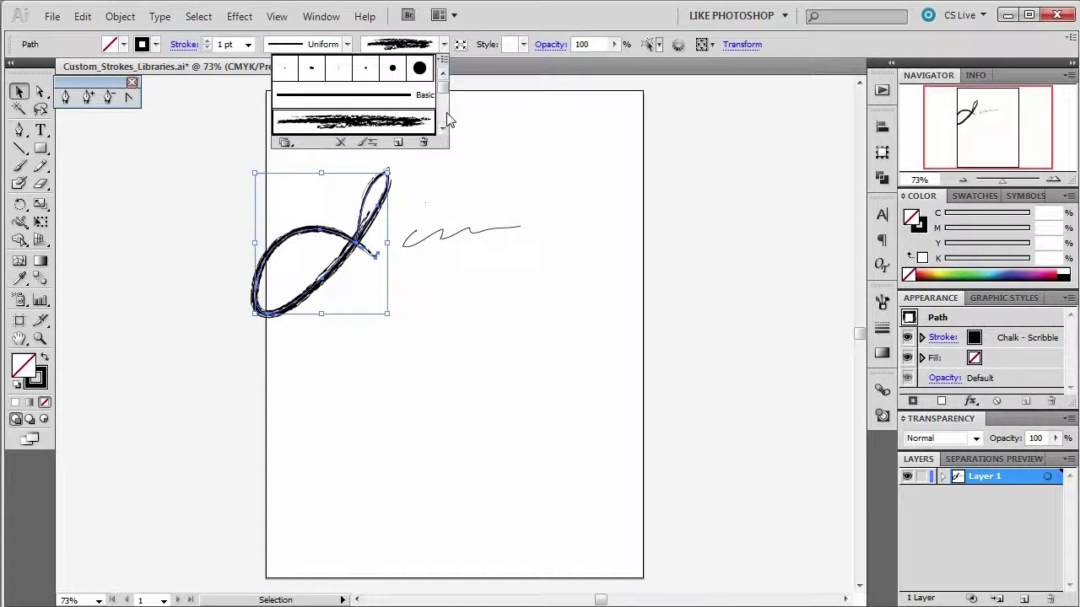
pyautogui.scroll(-3, 439, 110)
pyautogui.click(393, 94)
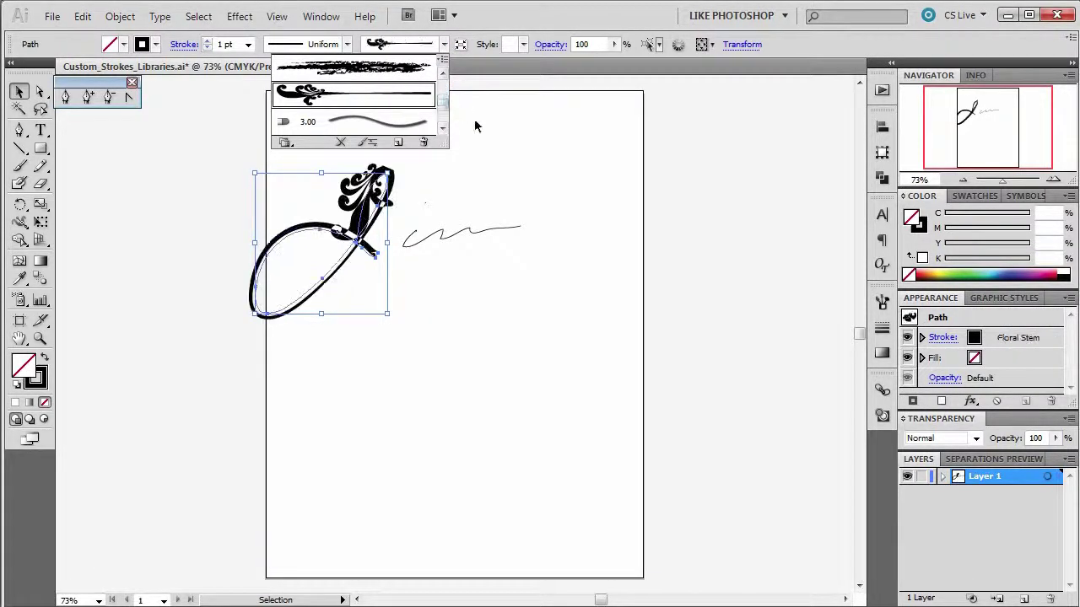
pyautogui.click(483, 137)
pyautogui.click(464, 167)
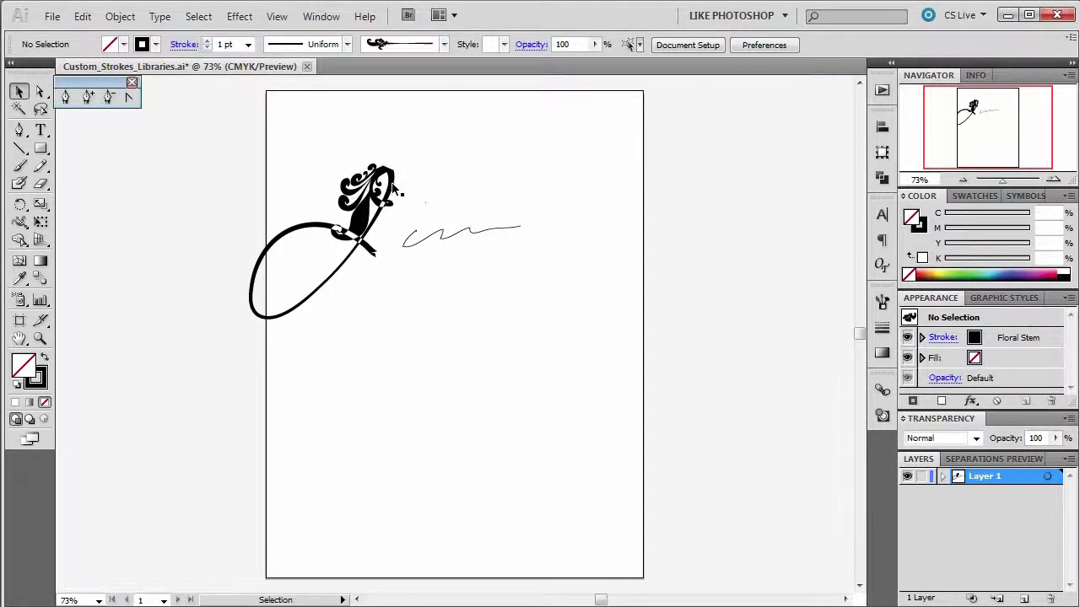
# - Reselect the floral J and browse the brush list again
pyautogui.click(393, 188)
pyautogui.click(444, 44)
pyautogui.moveTo(444, 113); pyautogui.dragTo(443, 120)
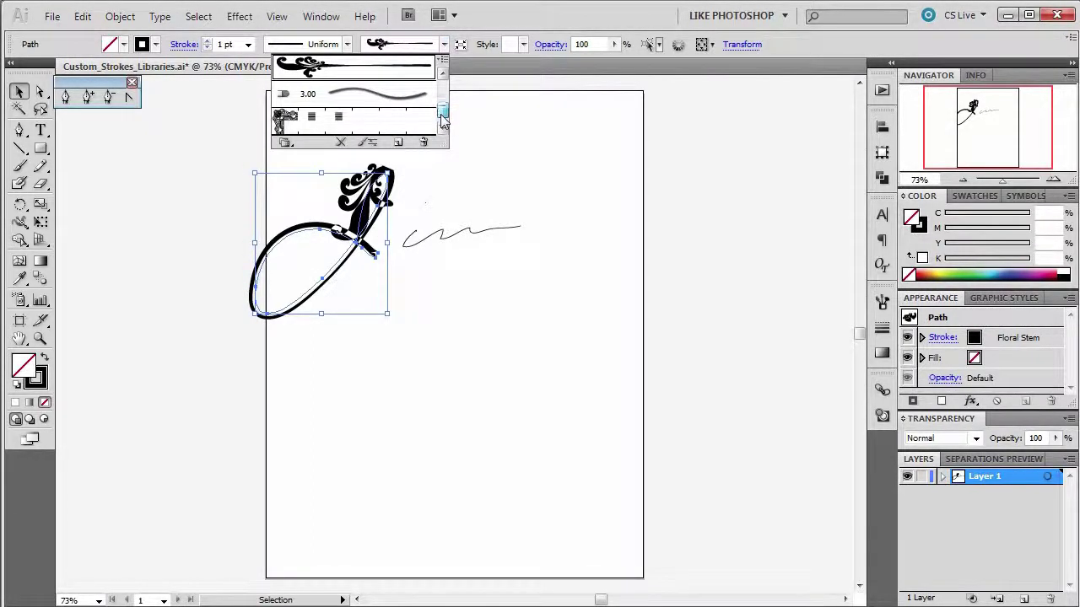
# - Apply the Filbert brush to the J and zoom to 800% on its stroke crossing
pyautogui.click(334, 98)
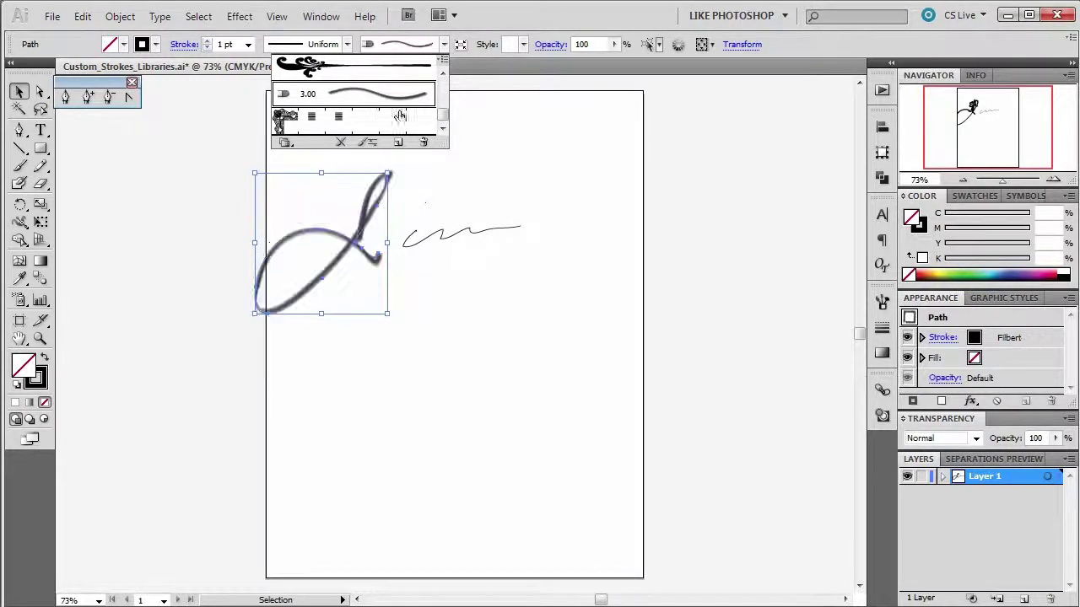
pyautogui.click(451, 157)
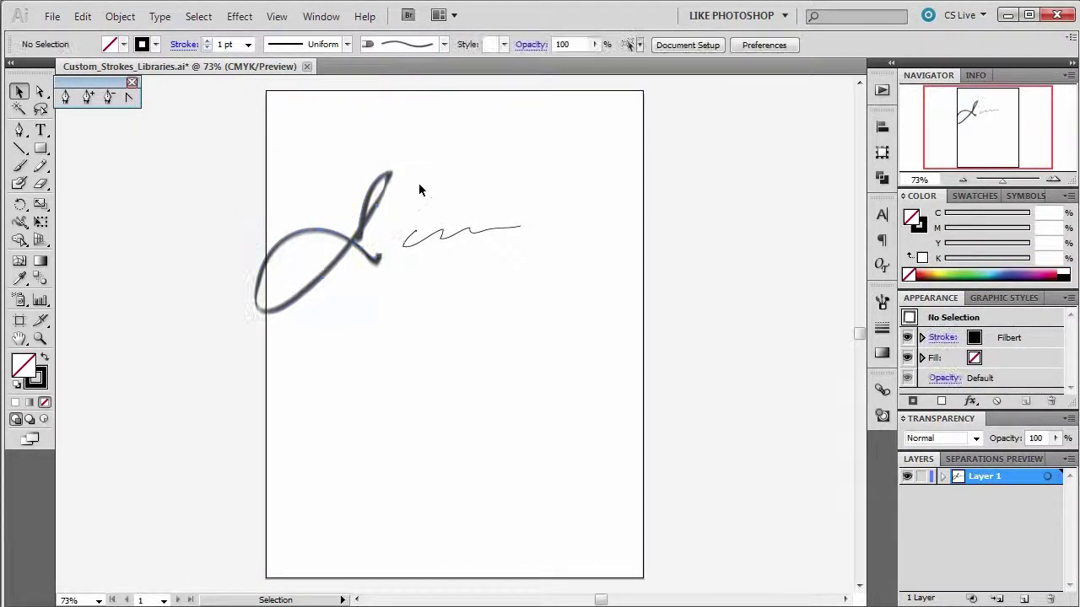
pyautogui.click(39, 338)
pyautogui.click(366, 281)
pyautogui.click(490, 294)
pyautogui.click(516, 315)
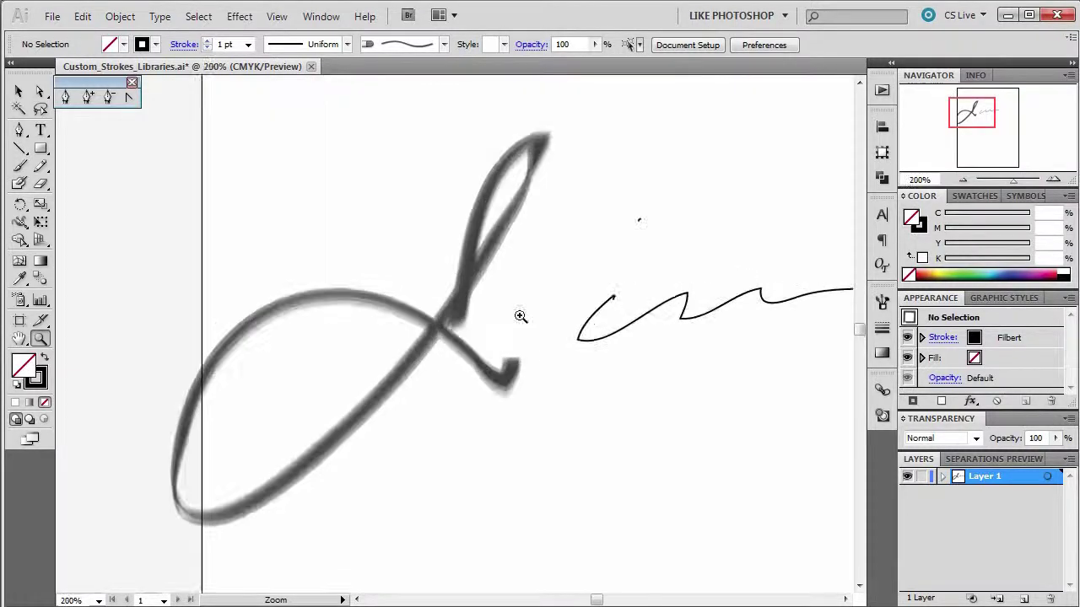
pyautogui.click(460, 341)
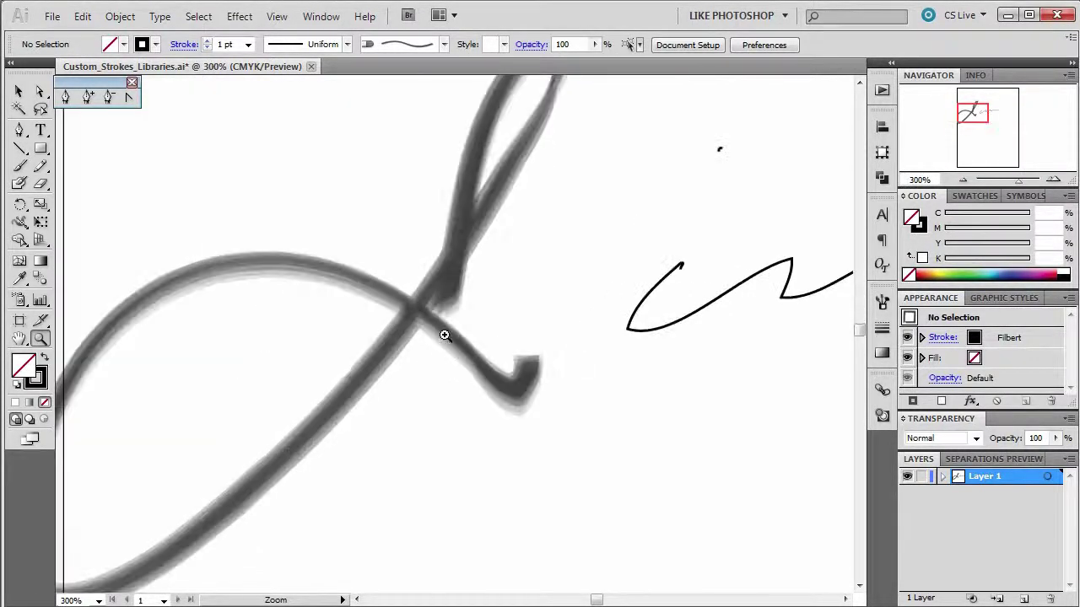
pyautogui.click(430, 318)
pyautogui.click(447, 333)
pyautogui.click(443, 324)
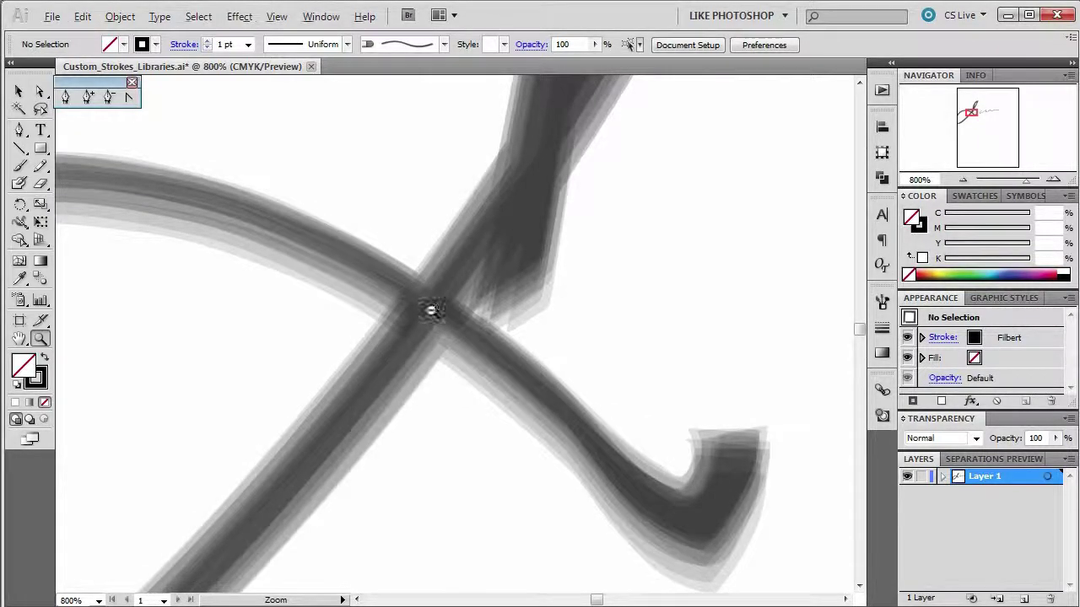
# - Zoom back out to the full page and make the decorative border brush current
pyautogui.keyDown('alt'); pyautogui.click(427, 335); pyautogui.keyUp('alt')
pyautogui.keyDown('alt'); pyautogui.click(439, 339); pyautogui.keyUp('alt')
pyautogui.keyDown('alt'); pyautogui.click(472, 346); pyautogui.keyUp('alt')
pyautogui.keyDown('alt'); pyautogui.click(480, 325); pyautogui.keyUp('alt')
pyautogui.keyDown('alt'); pyautogui.click(473, 319); pyautogui.keyUp('alt')
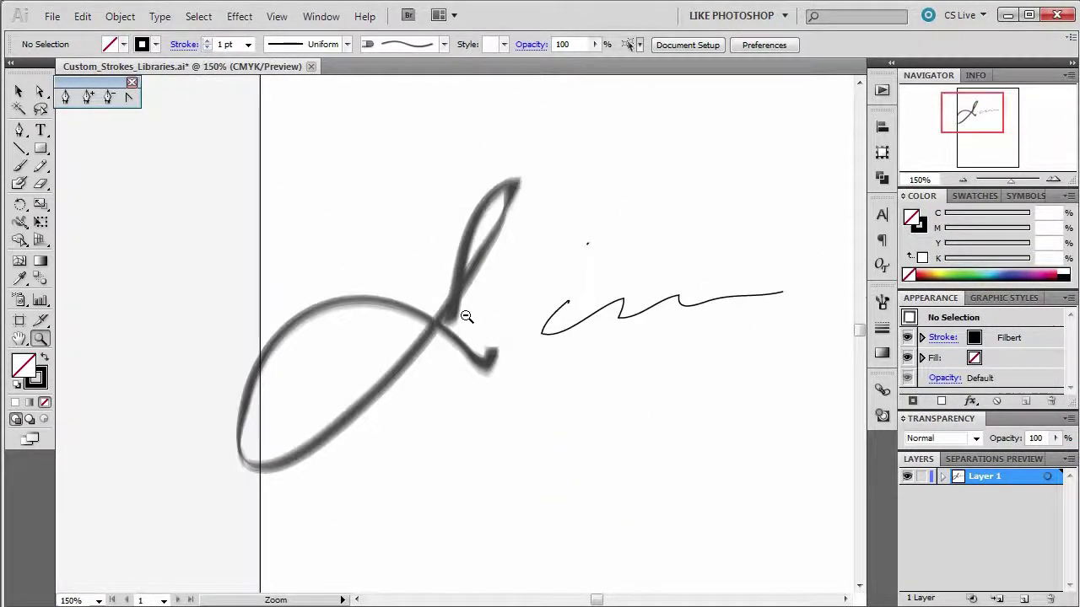
pyautogui.keyDown('alt'); pyautogui.click(469, 310); pyautogui.keyUp('alt')
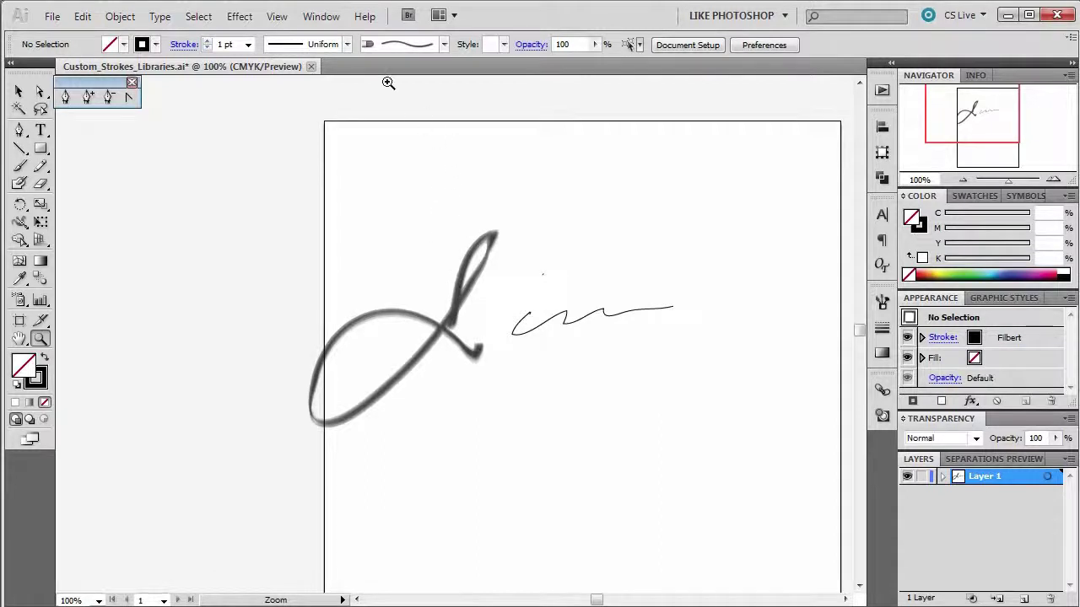
pyautogui.click(444, 44)
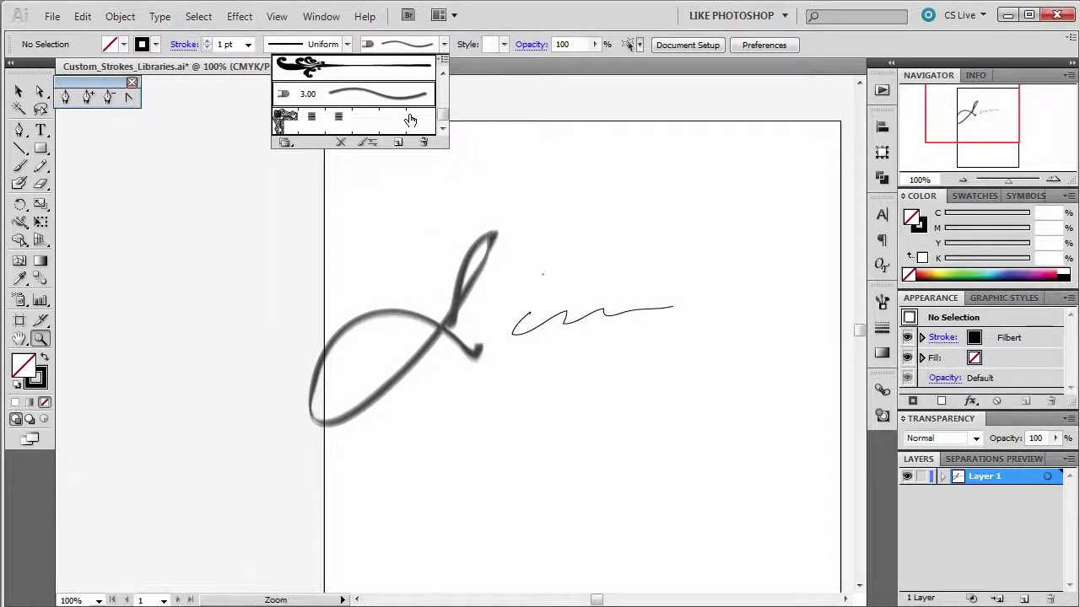
pyautogui.click(367, 122)
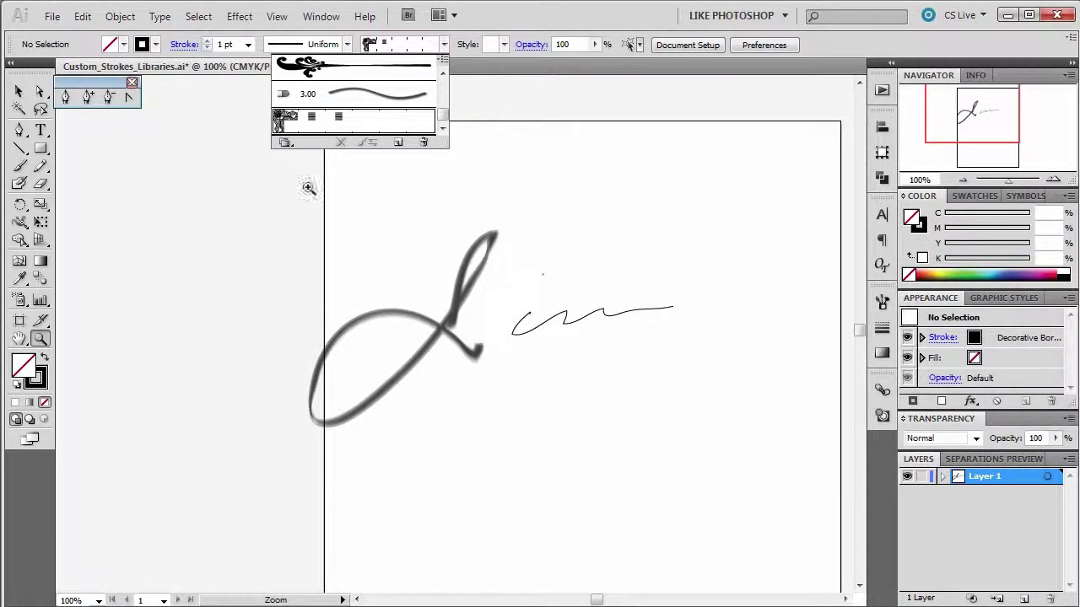
pyautogui.click(16, 97)
pyautogui.click(22, 93)
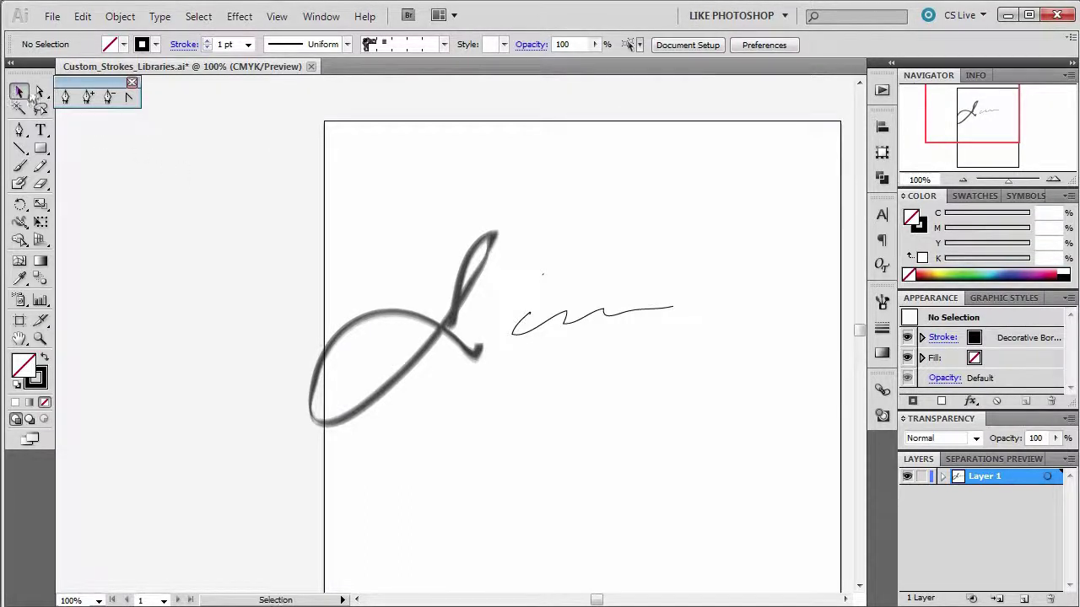
# - Apply the decorative border brush to the J stroke and deselect it
pyautogui.click(460, 302)
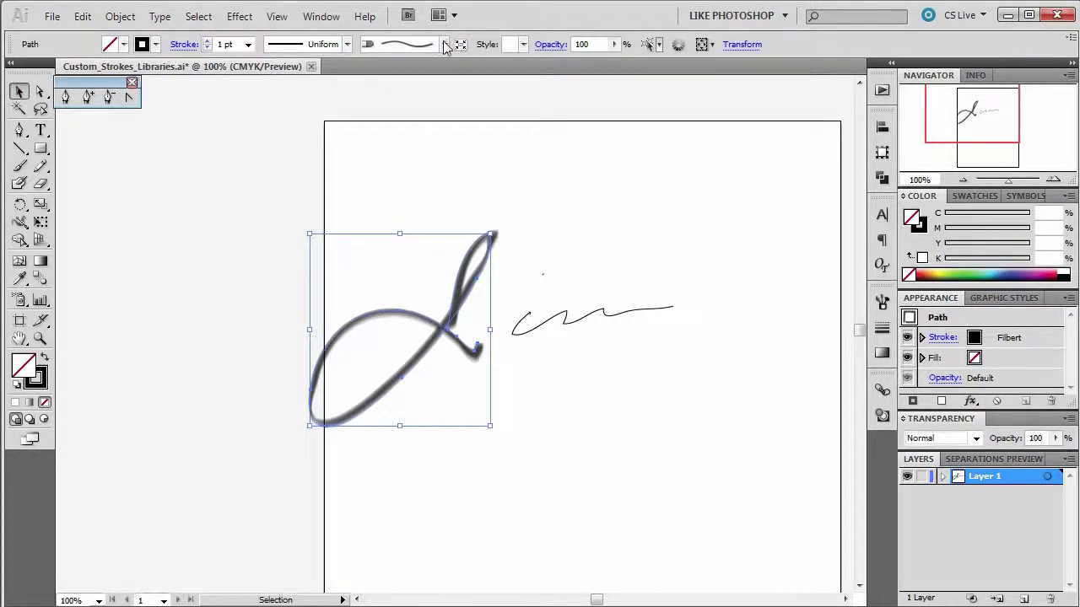
pyautogui.click(446, 47)
pyautogui.click(410, 125)
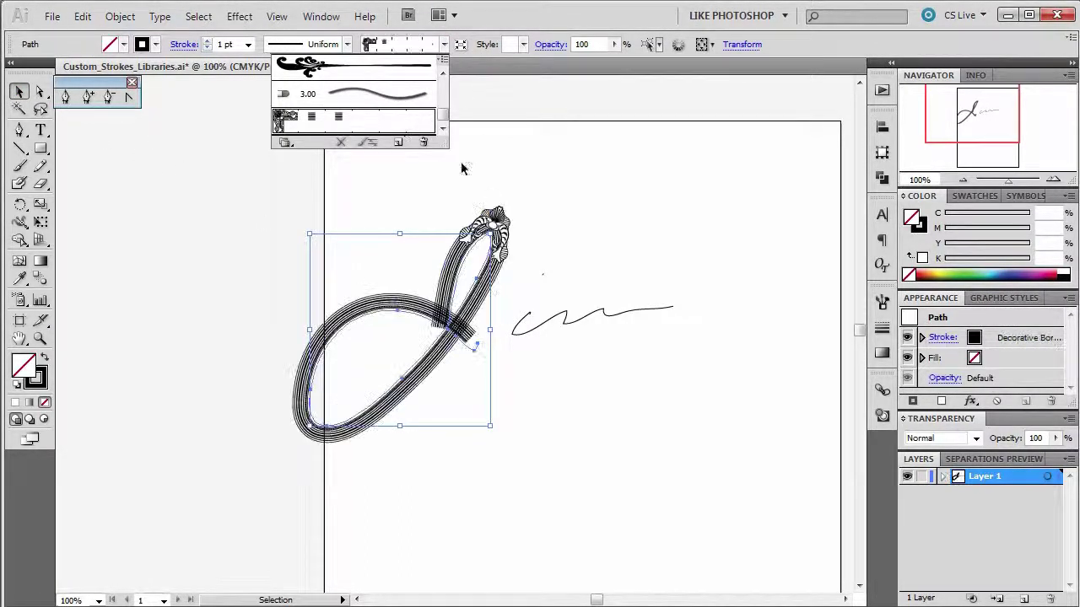
pyautogui.click(530, 191)
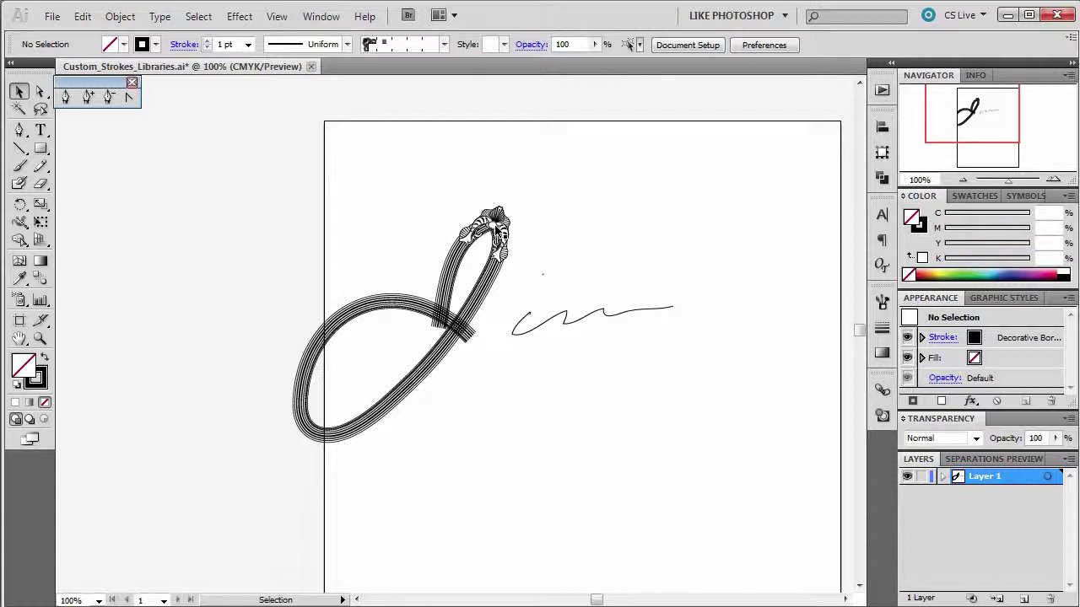
# - Reselect the J and scroll through the brush list
pyautogui.click(496, 226)
pyautogui.click(442, 45)
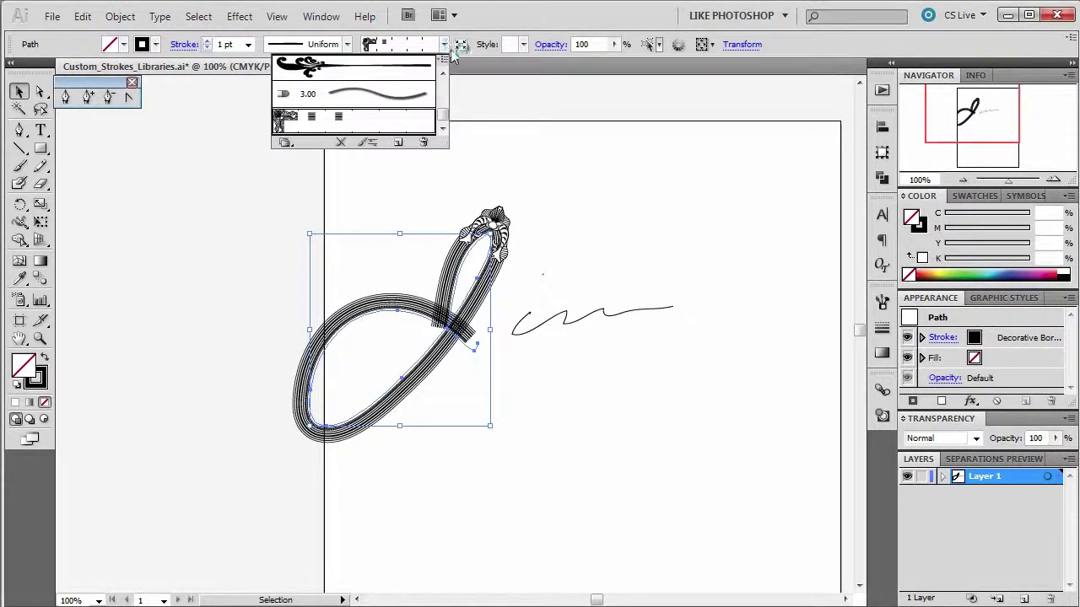
pyautogui.moveTo(442, 118); pyautogui.dragTo(442, 80)
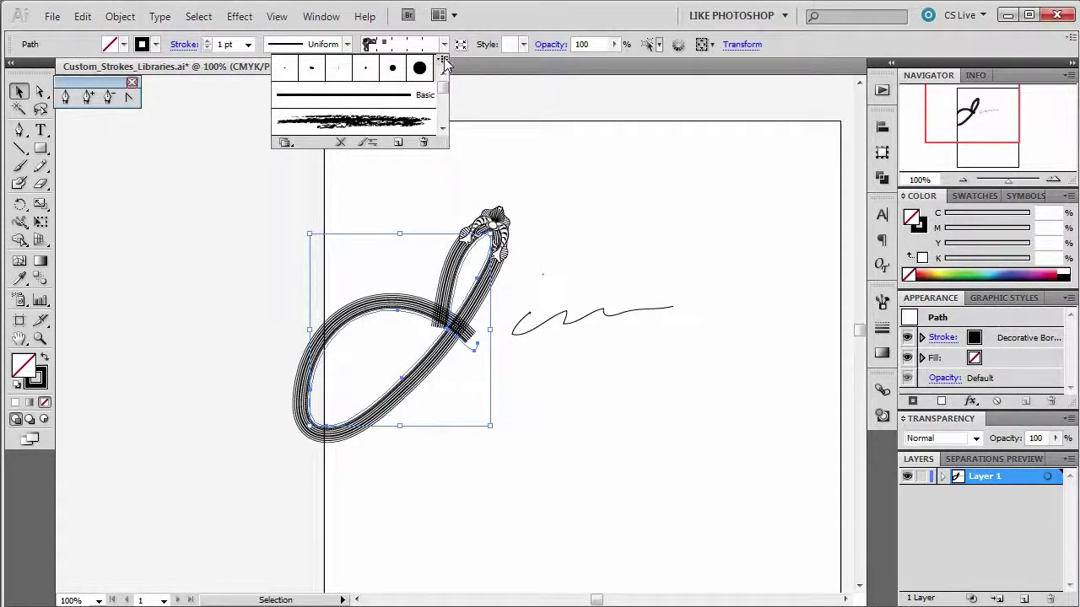
# - Load the Artistic_Ink library through Open Brush Library > Artistic > Artistic_Ink
pyautogui.click(442, 61)
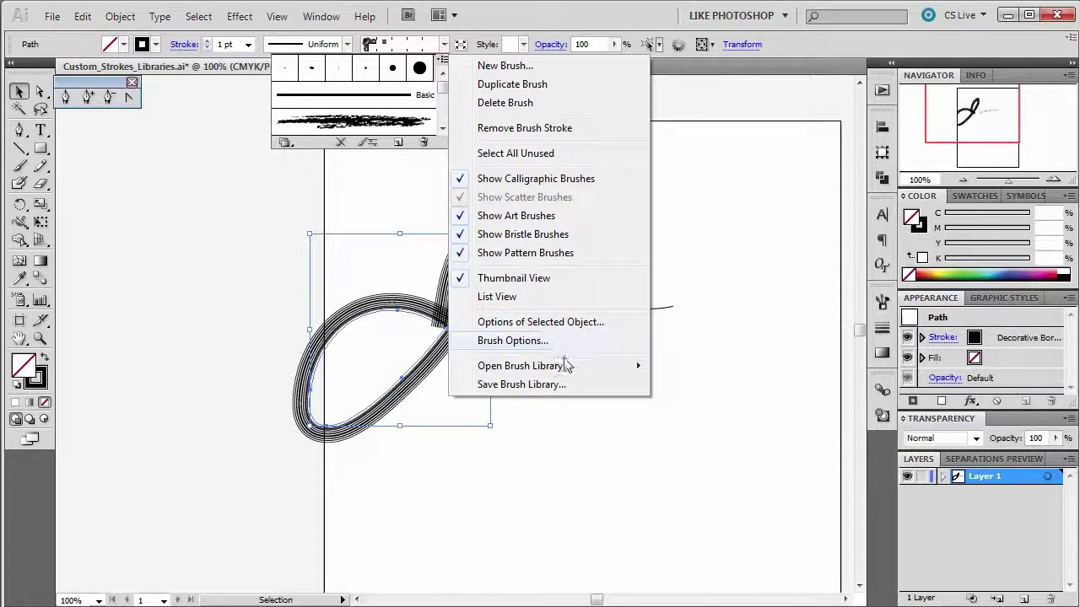
pyautogui.moveTo(557, 368)
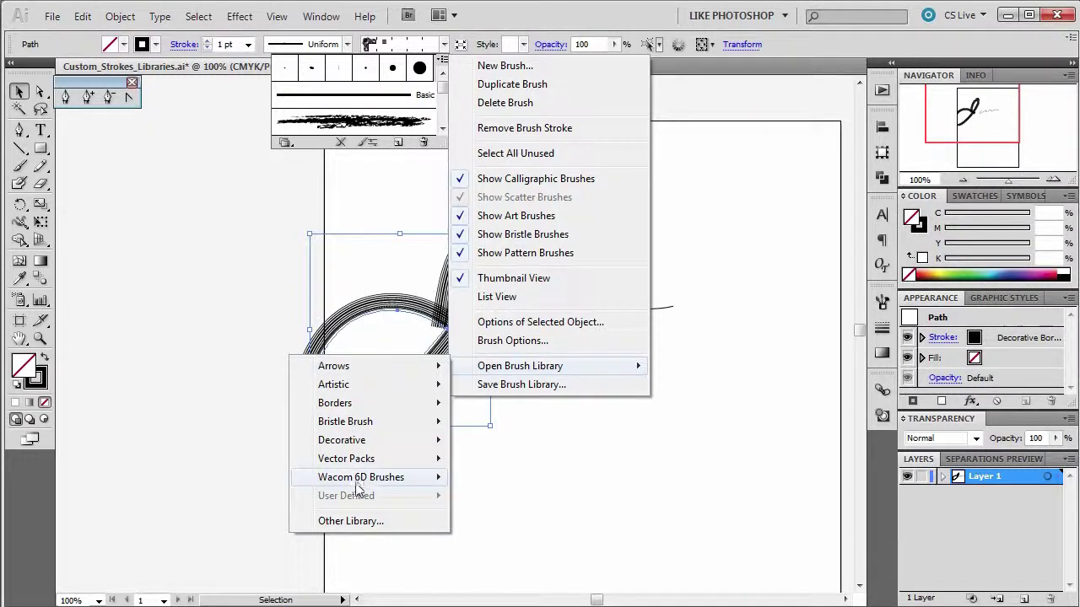
pyautogui.moveTo(354, 369)
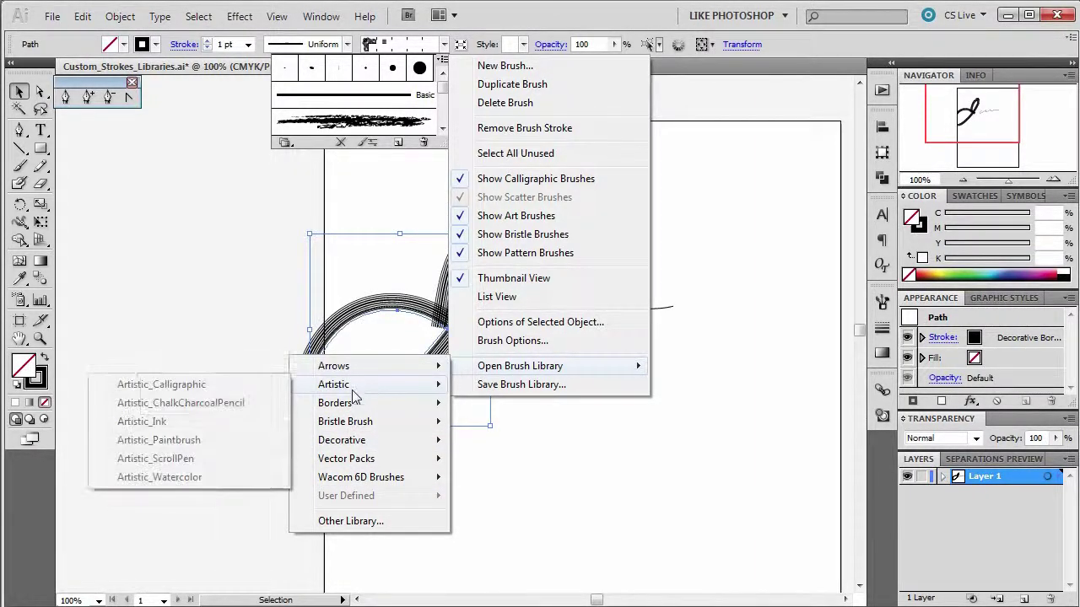
pyautogui.moveTo(347, 388)
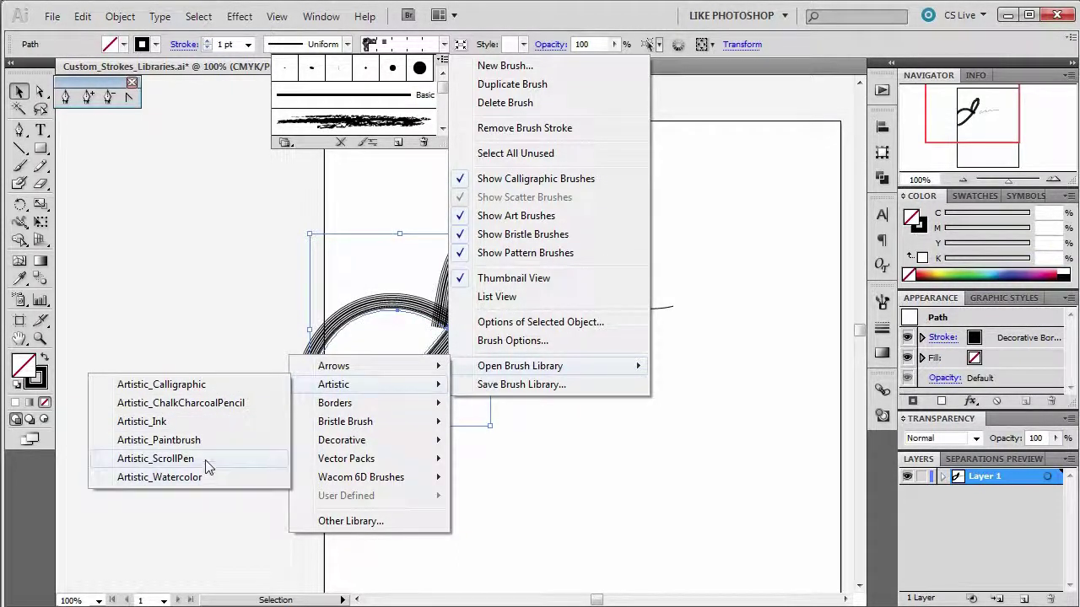
pyautogui.click(145, 422)
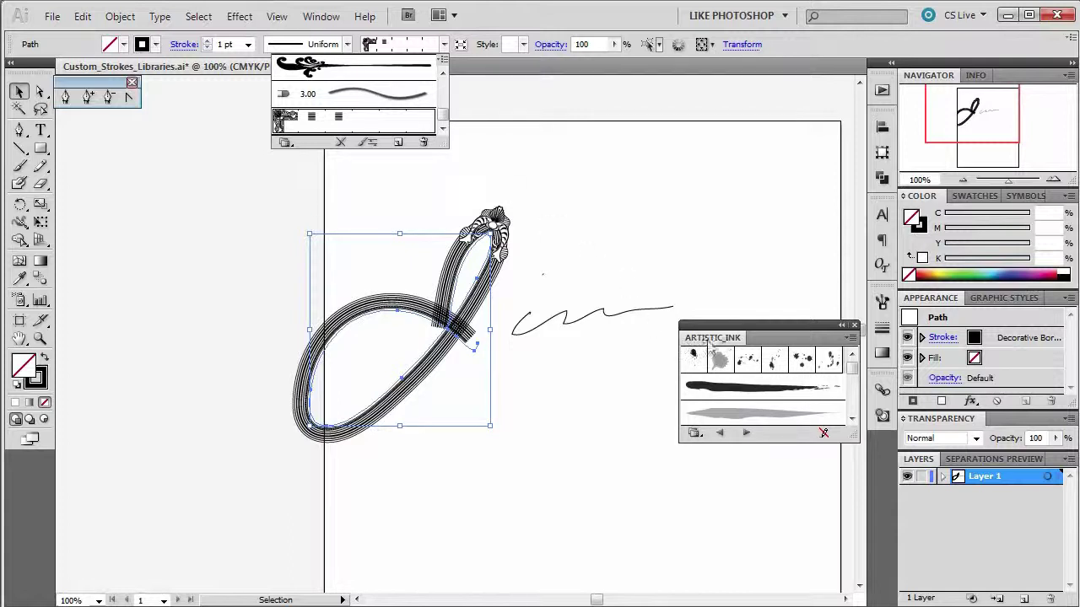
# - Dock the Artistic_Ink panel in the right-hand dock and expand its brushes
pyautogui.click(717, 342)
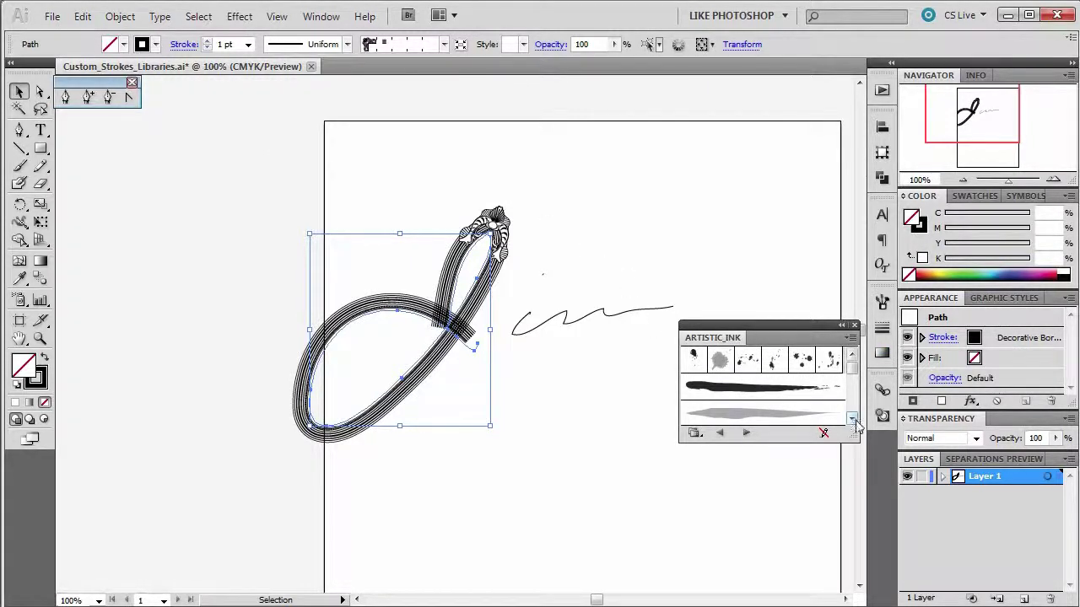
pyautogui.moveTo(711, 337); pyautogui.dragTo(883, 447)
pyautogui.click(883, 448)
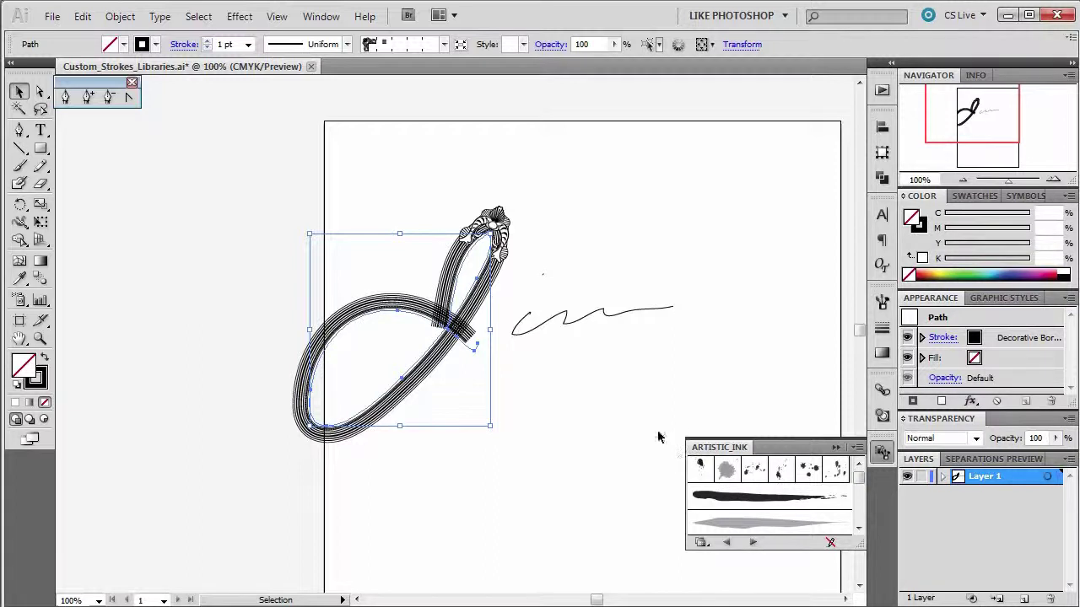
# - Try Ink Drop, Ink Spatter, Ink Splats, Ink Bomb and a broad black ink brush on the J
pyautogui.click(739, 474)
pyautogui.click(778, 472)
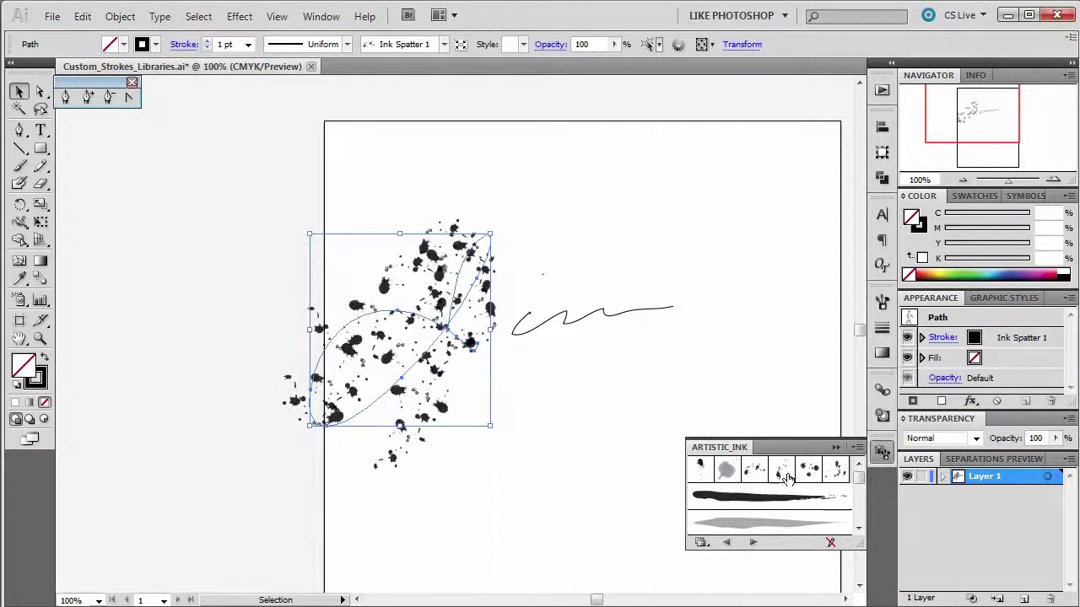
pyautogui.click(809, 474)
pyautogui.click(837, 471)
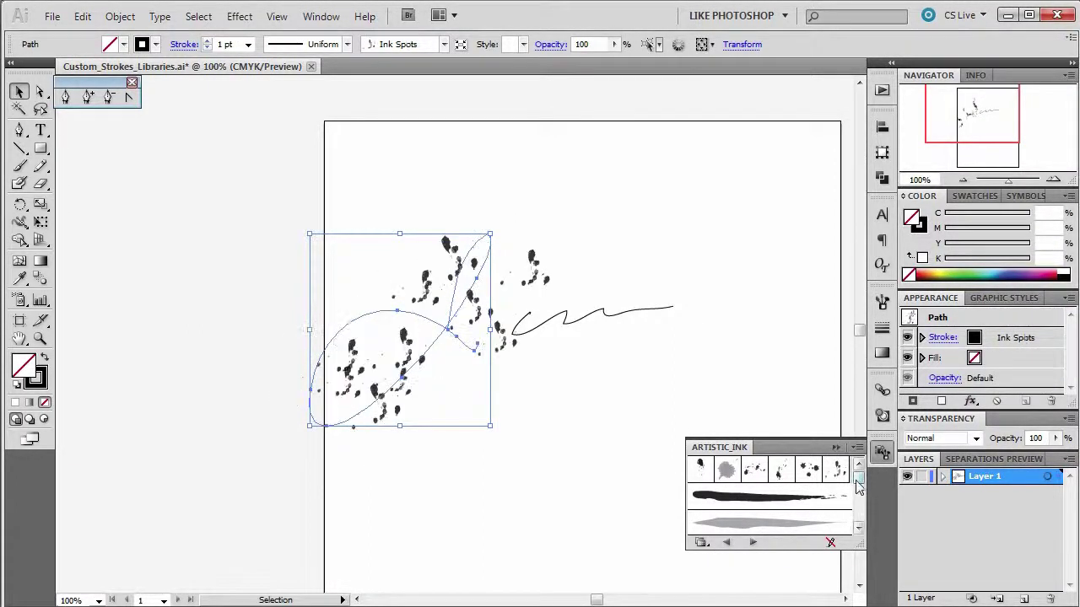
pyautogui.click(748, 474)
pyautogui.click(725, 471)
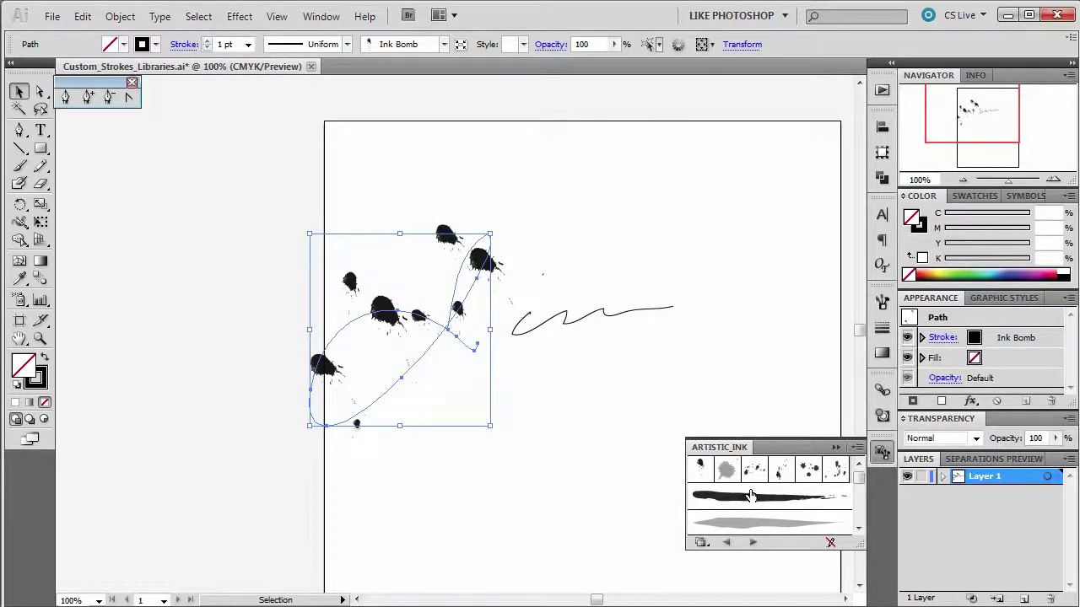
pyautogui.click(755, 499)
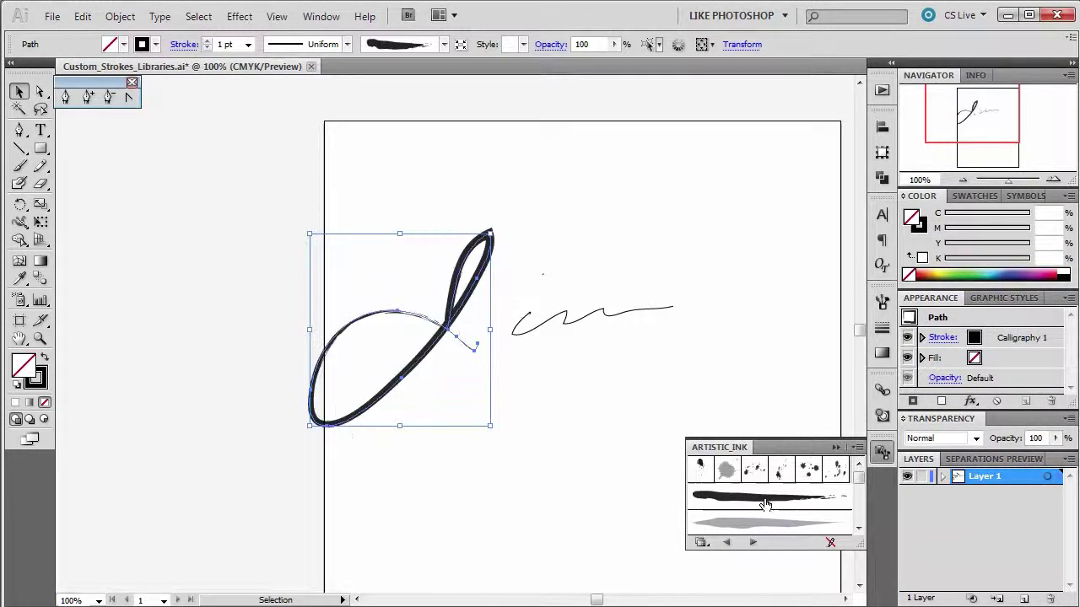
pyautogui.click(765, 257)
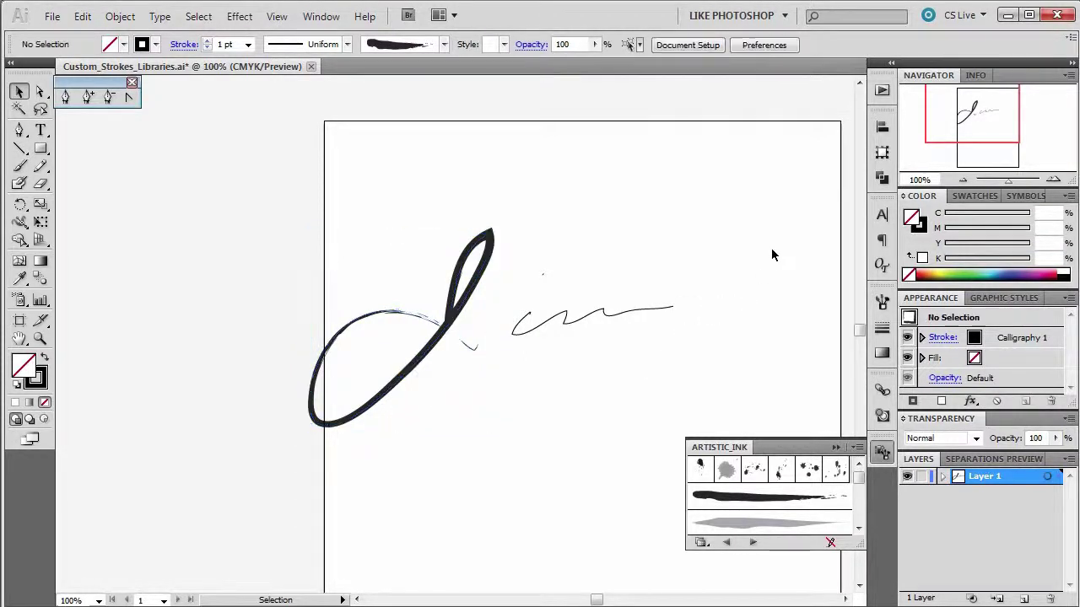
# - Try a light grey ink brush, then the dark Dry Ink 1 brush on the J
pyautogui.click(449, 329)
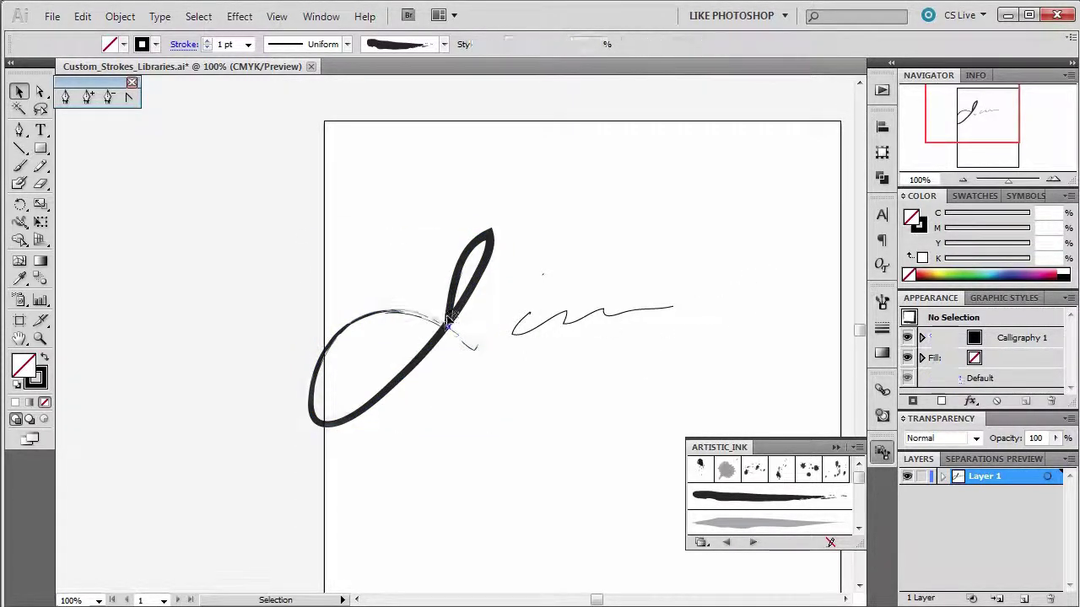
pyautogui.click(766, 529)
pyautogui.click(859, 529)
pyautogui.click(859, 529)
pyautogui.click(858, 529)
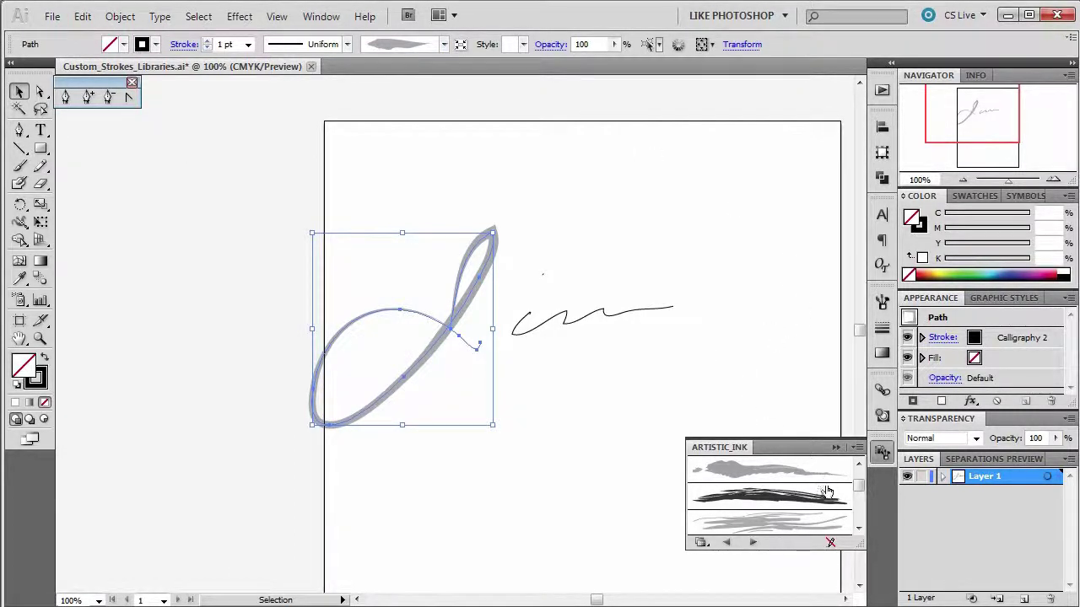
pyautogui.click(783, 499)
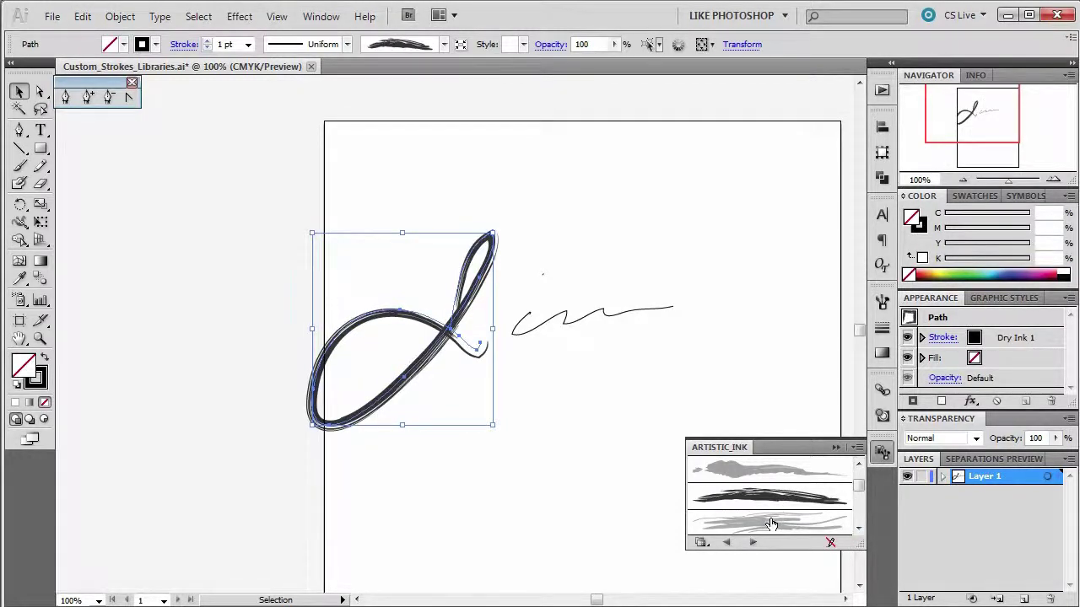
pyautogui.click(787, 284)
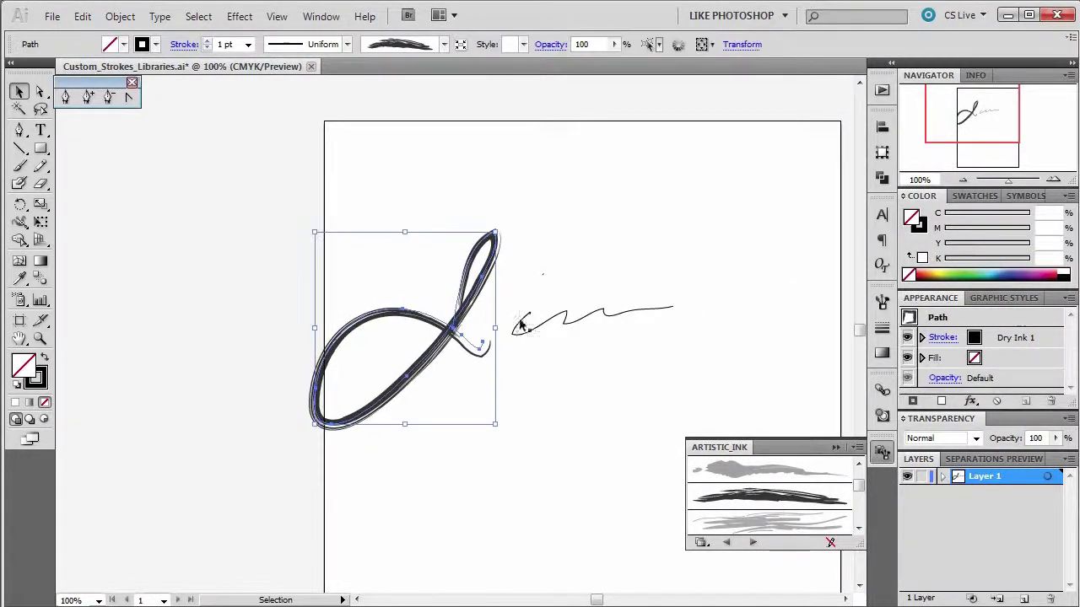
# - Give the J the light grey Dry Ink 2 brush and deselect it
pyautogui.click(464, 324)
pyautogui.click(824, 523)
pyautogui.click(767, 293)
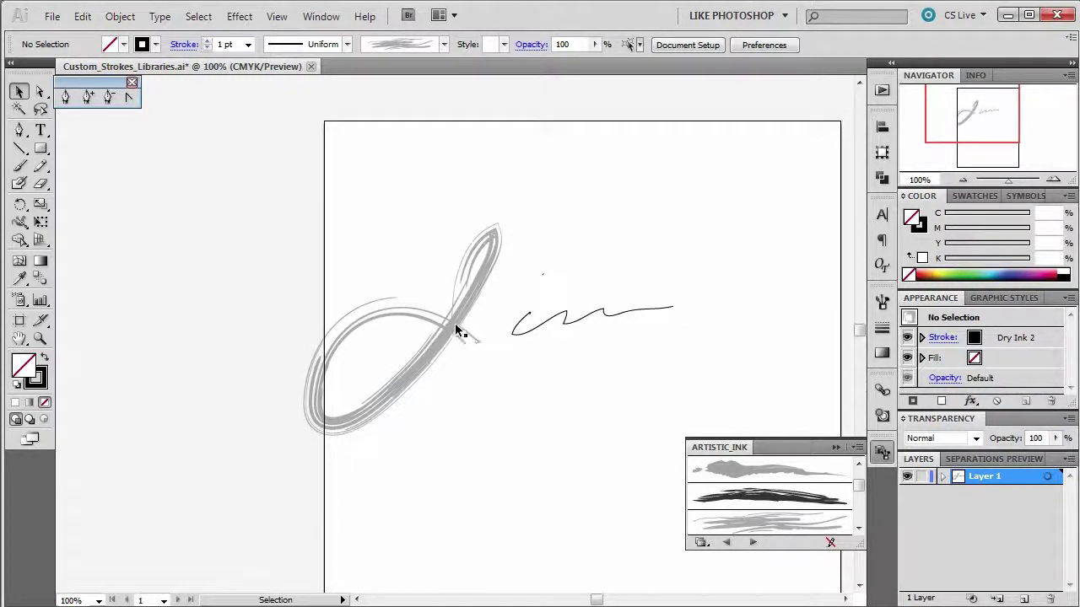
pyautogui.click(40, 92)
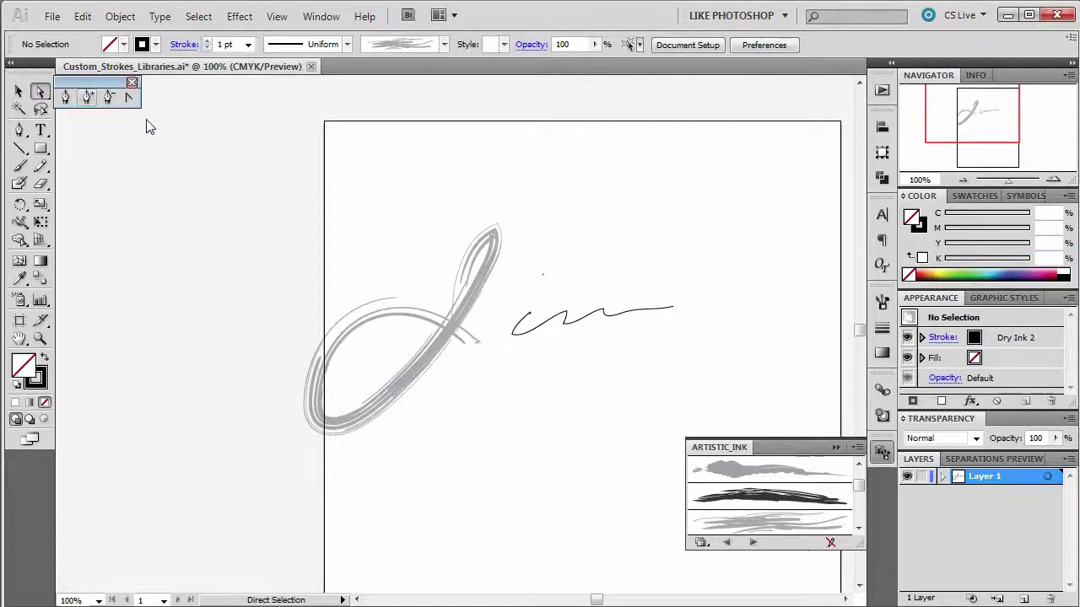
# - Drag the J's top anchor handle to reshape the top of its loop
pyautogui.click(495, 233)
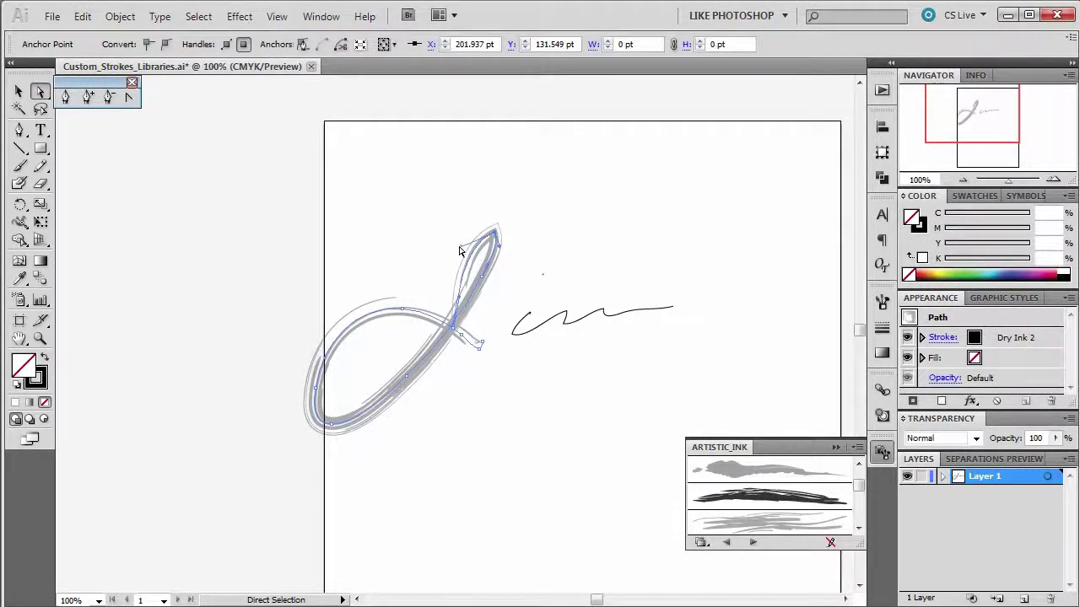
pyautogui.moveTo(459, 251); pyautogui.dragTo(477, 205)
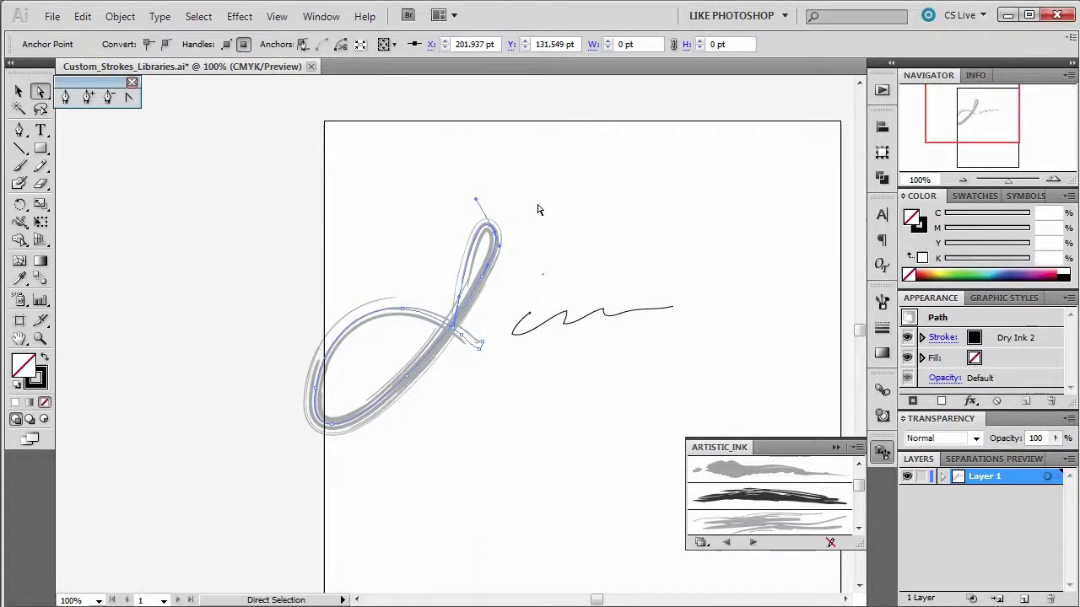
pyautogui.click(537, 211)
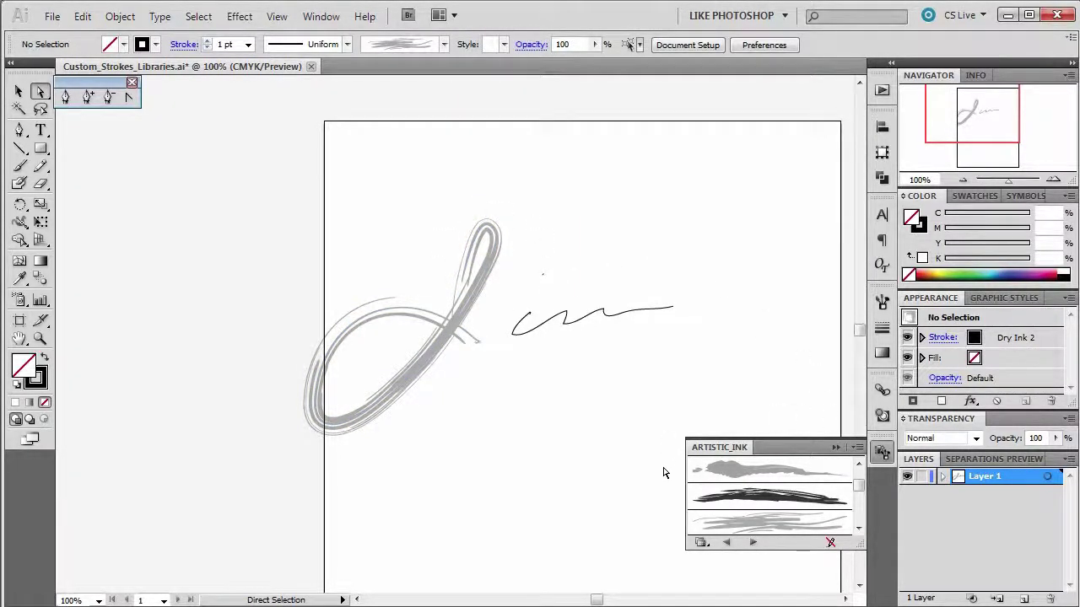
# - Apply the Fountain Pen brush from Artistic_Ink to the J and deselect it
pyautogui.click(447, 337)
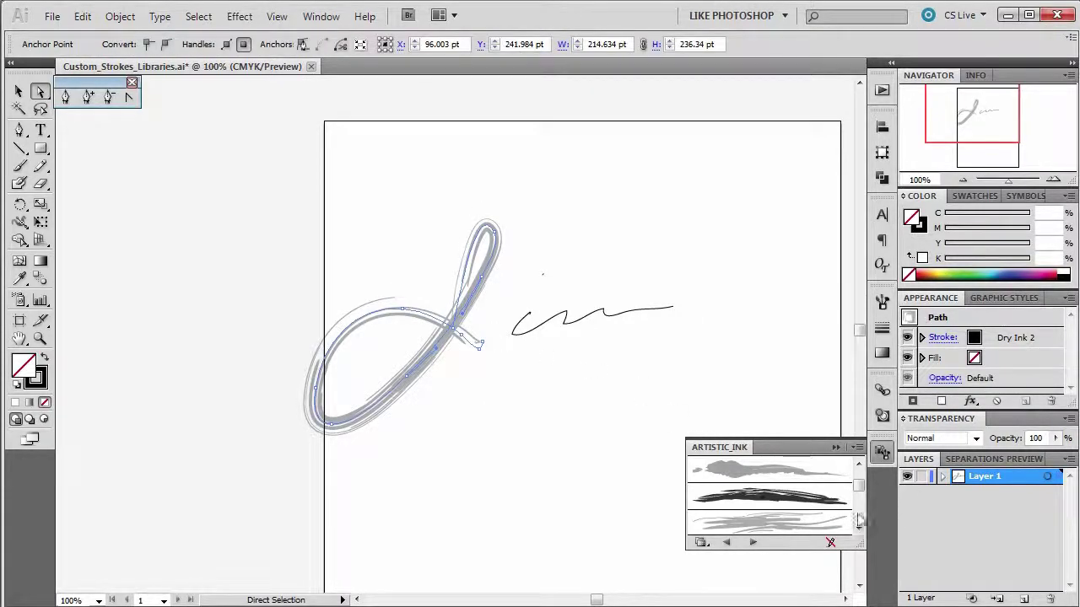
pyautogui.scroll(-1, 858, 491)
pyautogui.scroll(-2, 859, 491)
pyautogui.click(767, 495)
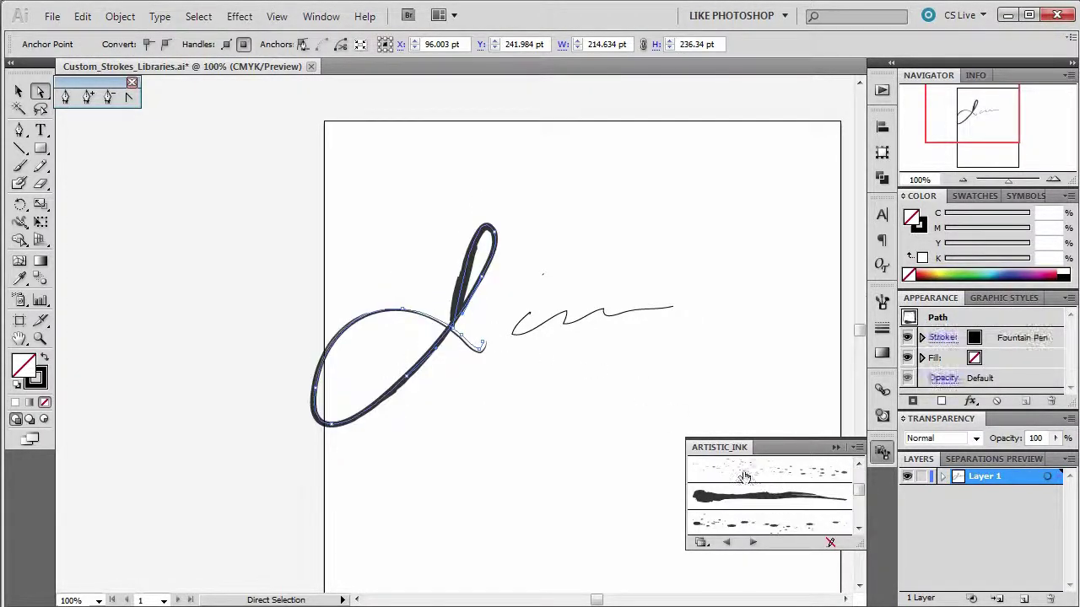
pyautogui.click(554, 442)
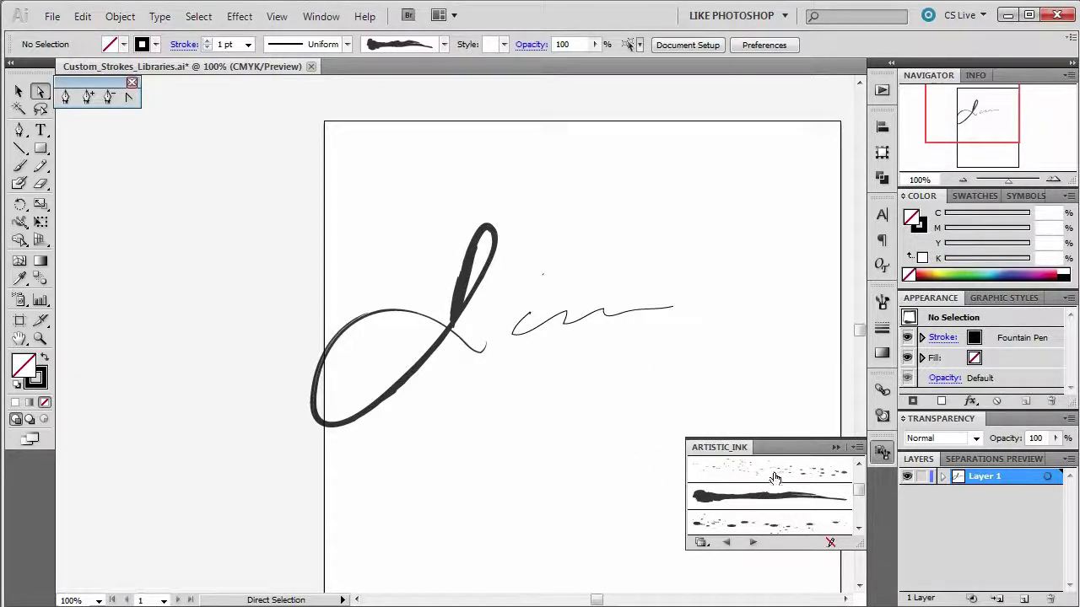
# - Load the Grunge brushes vector pack library through Open Brush Library > Vector Packs
pyautogui.click(857, 448)
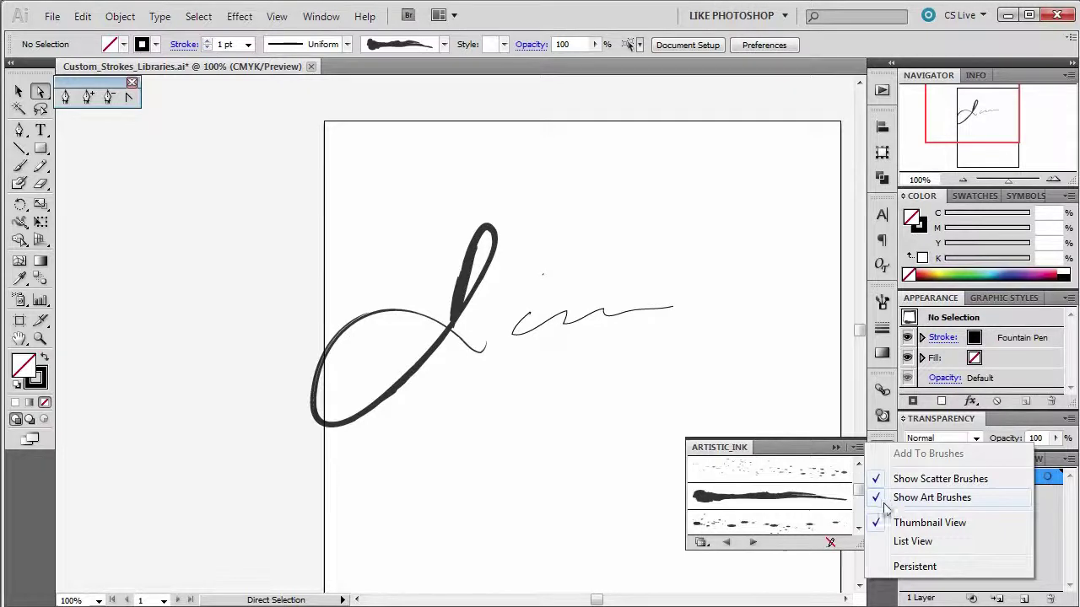
pyautogui.click(444, 44)
pyautogui.click(445, 44)
pyautogui.click(441, 61)
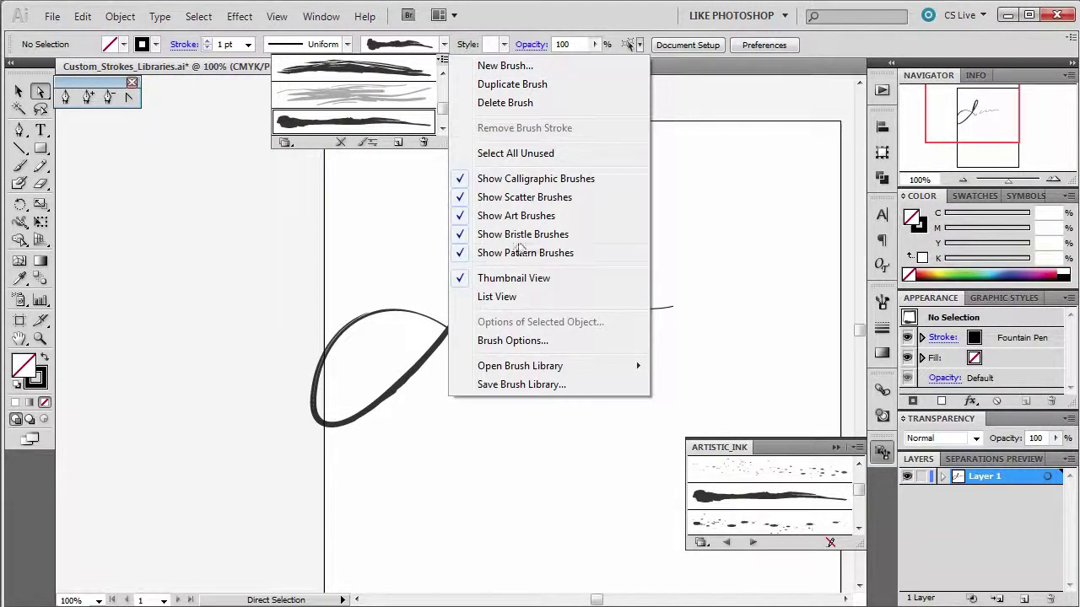
pyautogui.moveTo(500, 372)
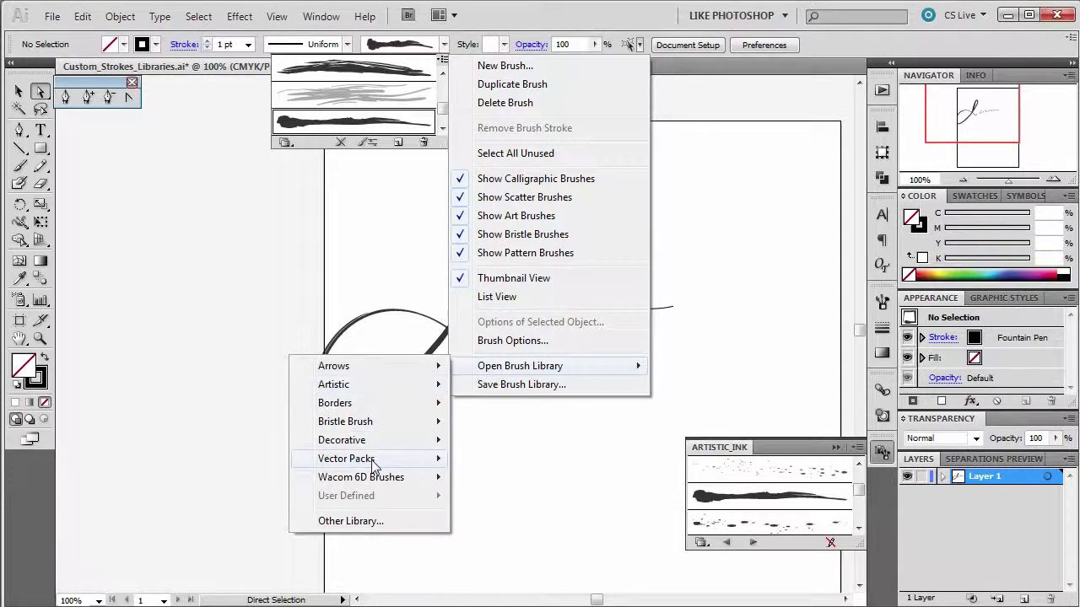
pyautogui.moveTo(358, 461)
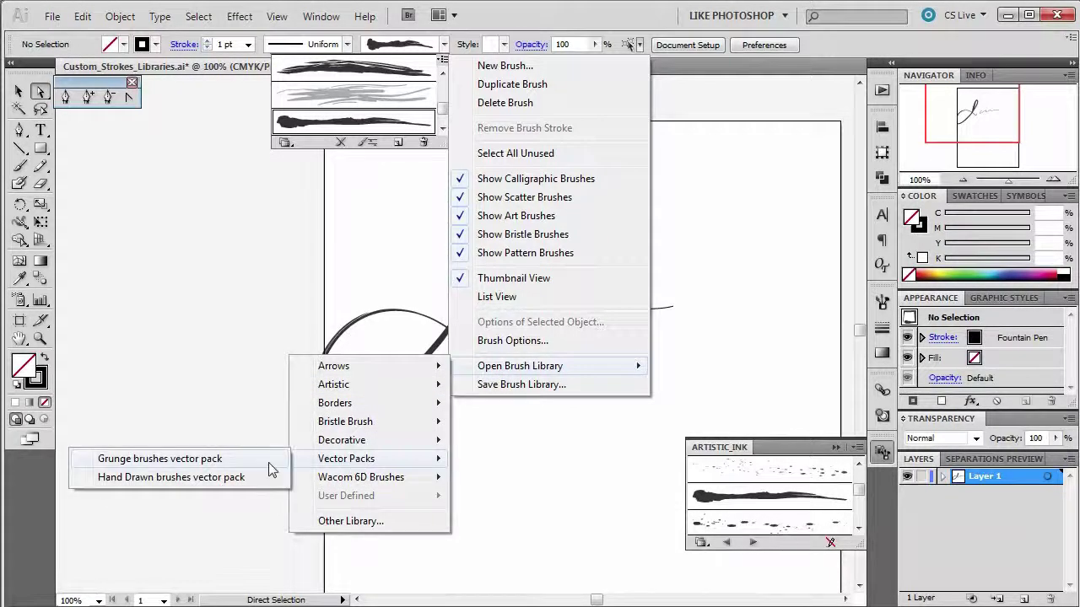
pyautogui.click(168, 462)
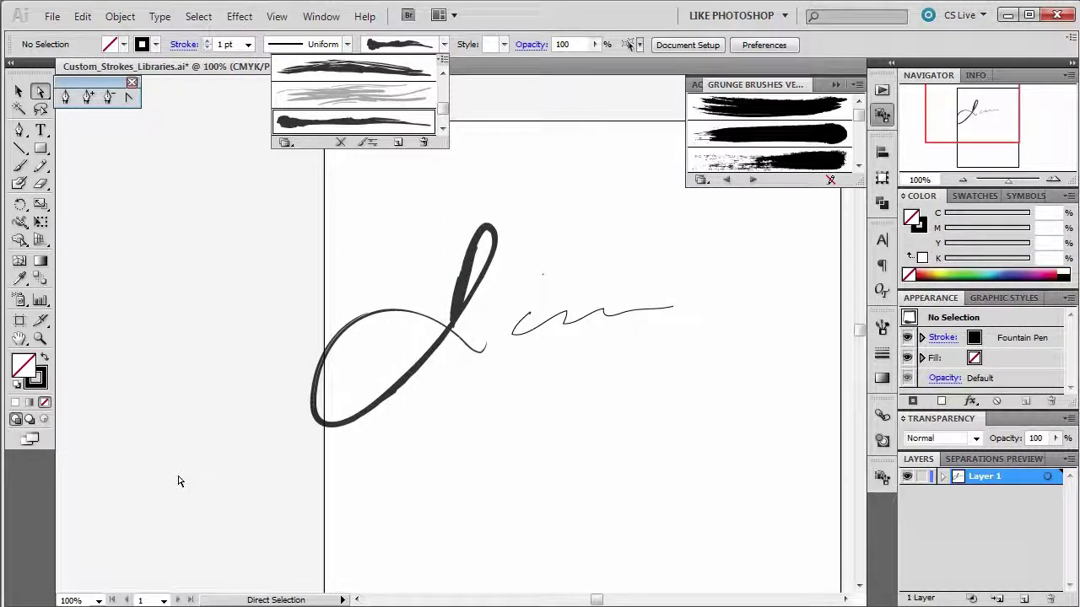
# - Try several Grunge brushes on the 'im' path, ending with a heavy black smear with a thick blot
pyautogui.click(800, 183)
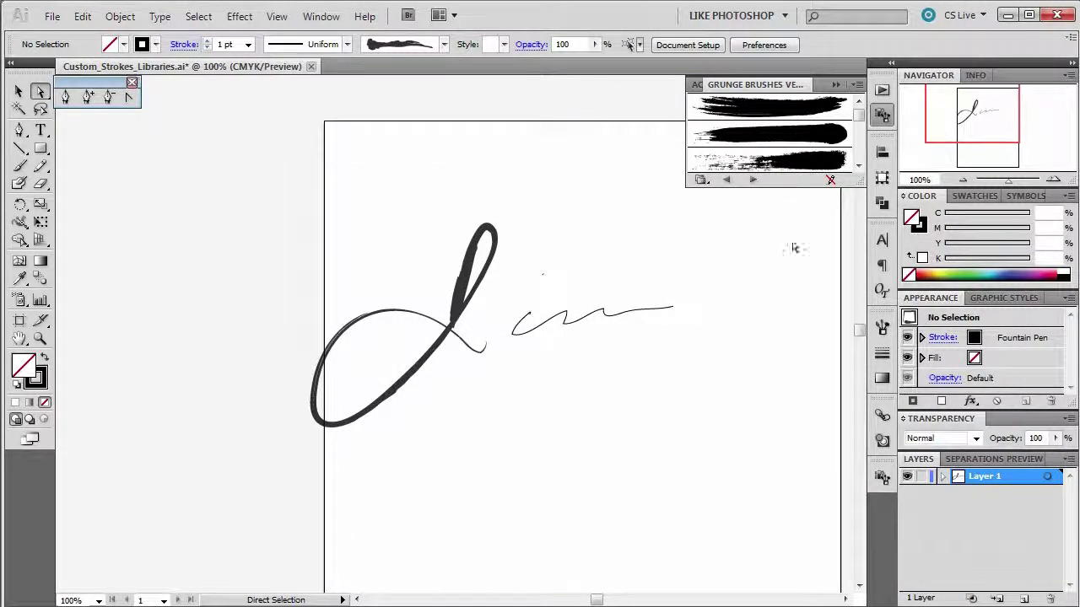
pyautogui.click(544, 325)
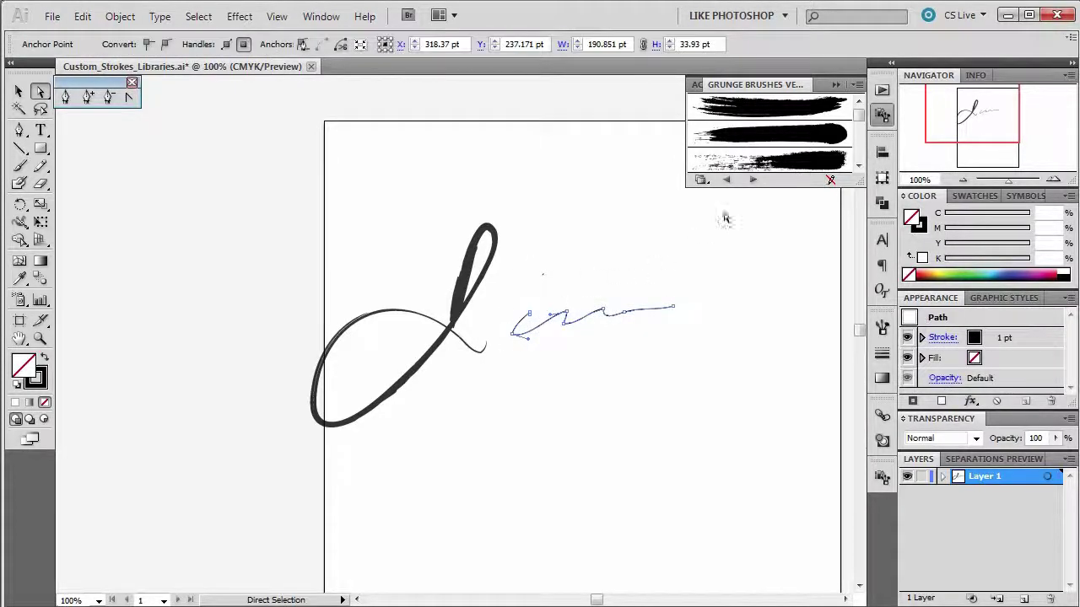
pyautogui.scroll(-2, 860, 126)
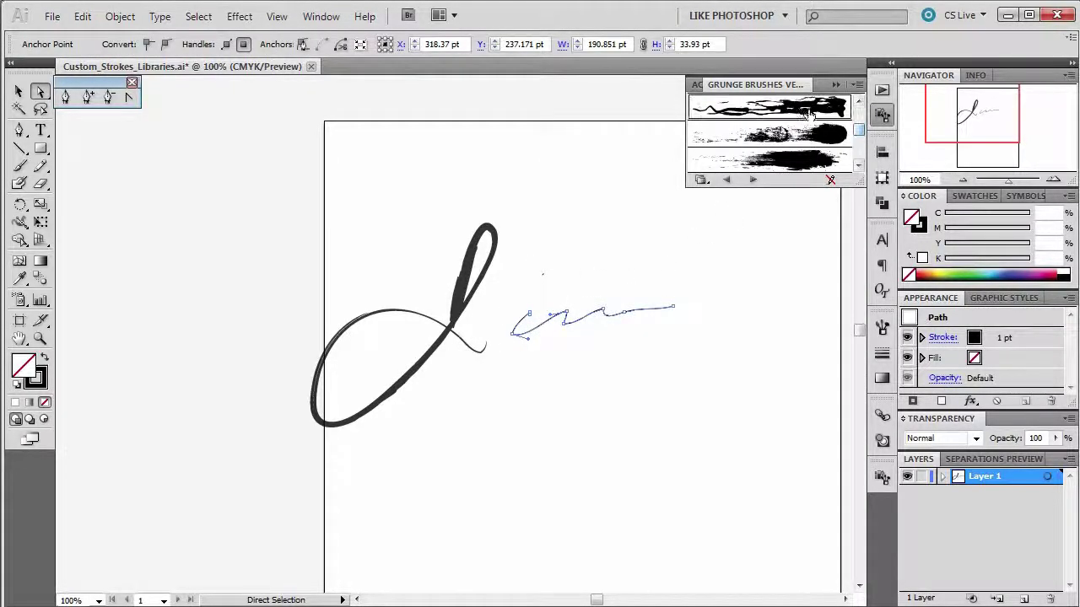
pyautogui.click(788, 160)
pyautogui.click(803, 162)
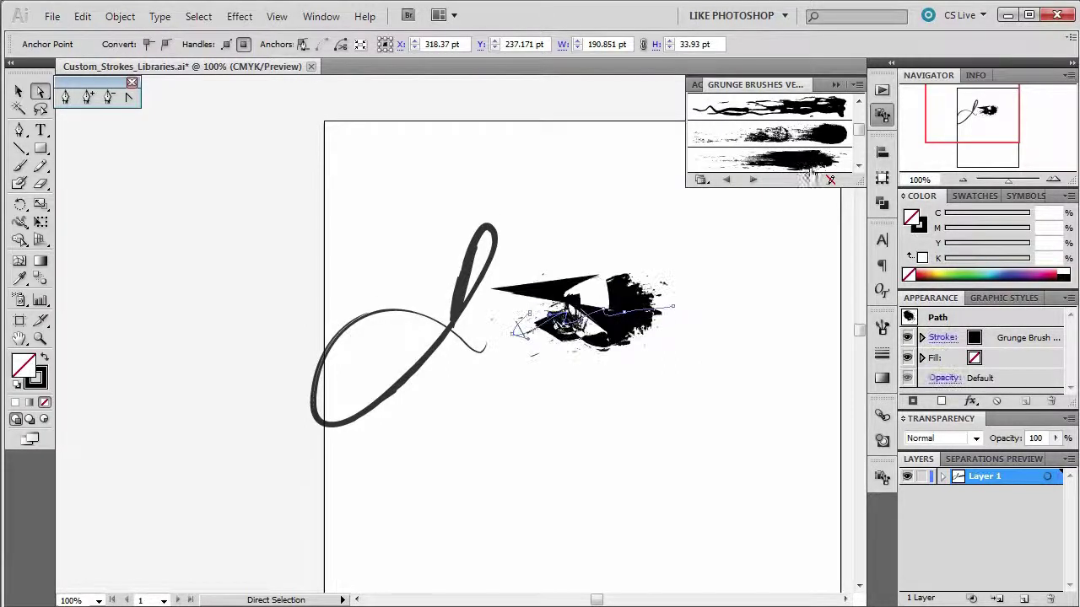
pyautogui.click(803, 135)
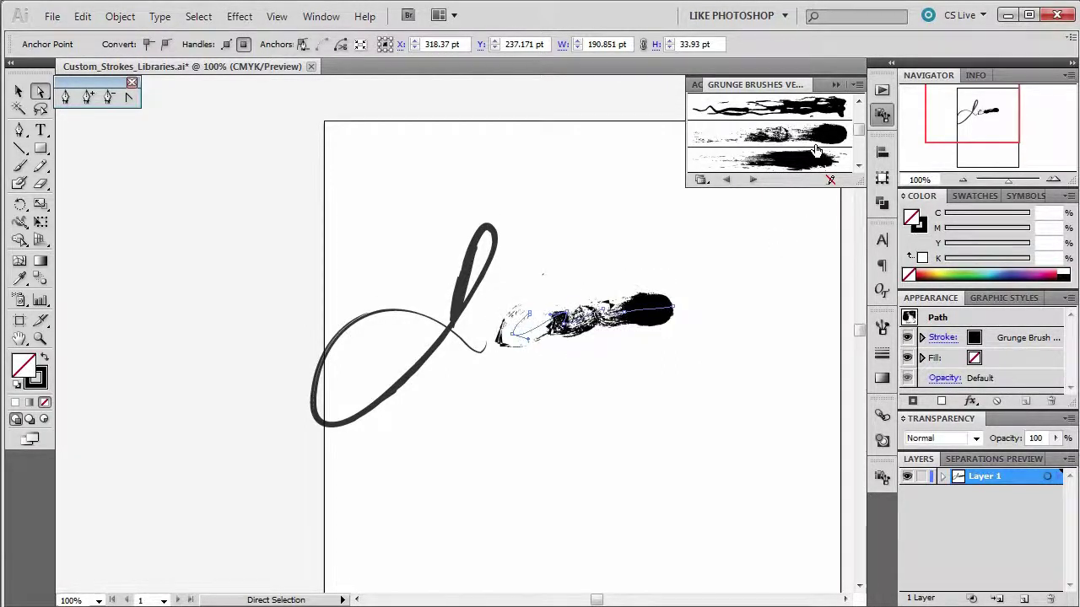
pyautogui.click(755, 326)
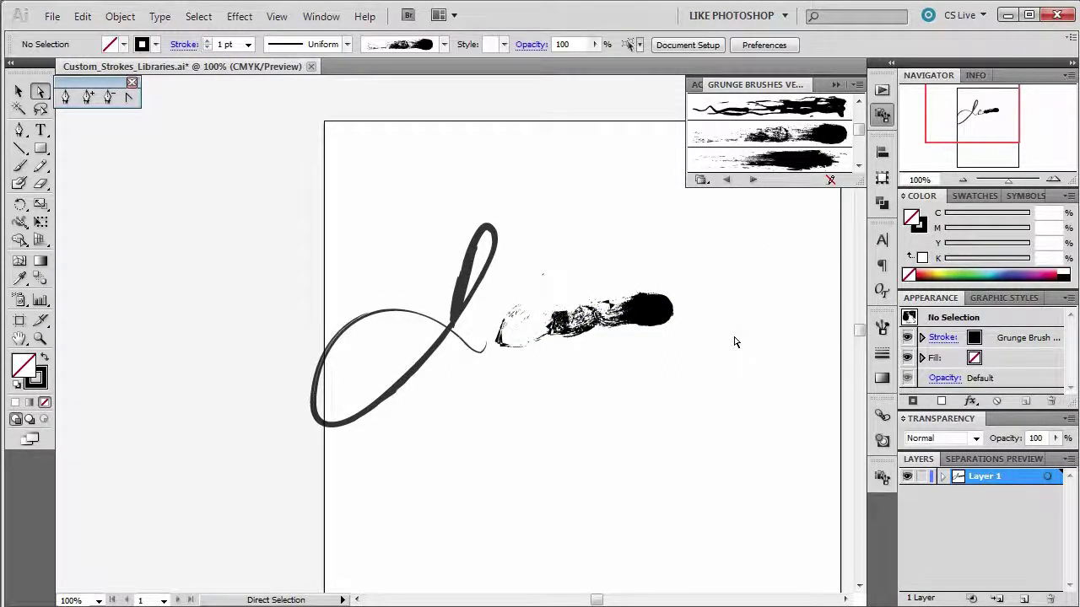